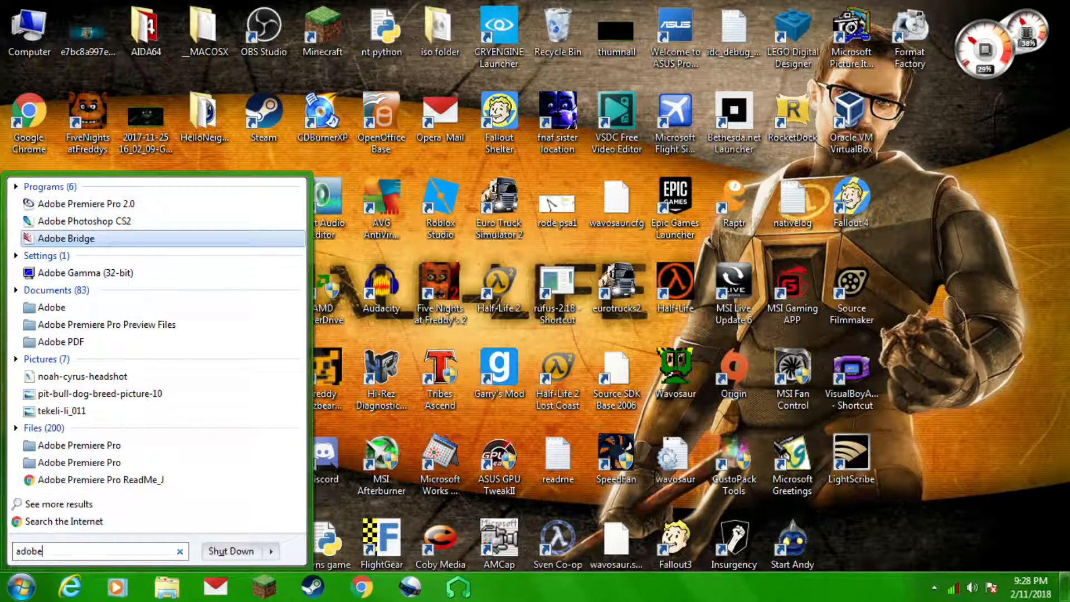
- Launch Adobe Photoshop CS2 and dismiss its welcome screen
left_click(152, 221)
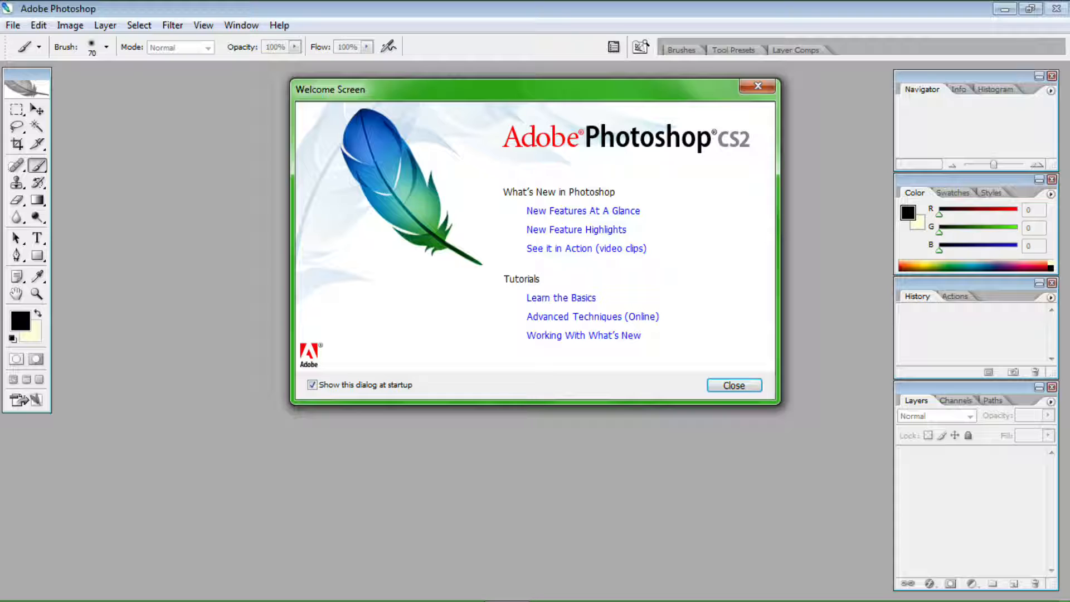
key("Return")
- Open the lion2 image from the thumbnails folder
key("alt+f")
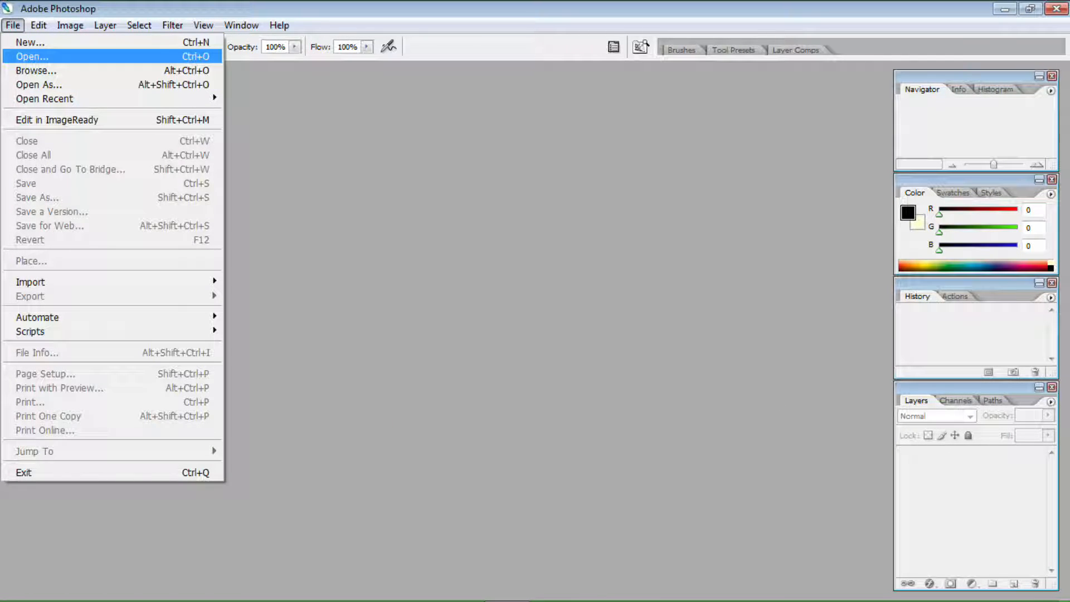
key("Return")
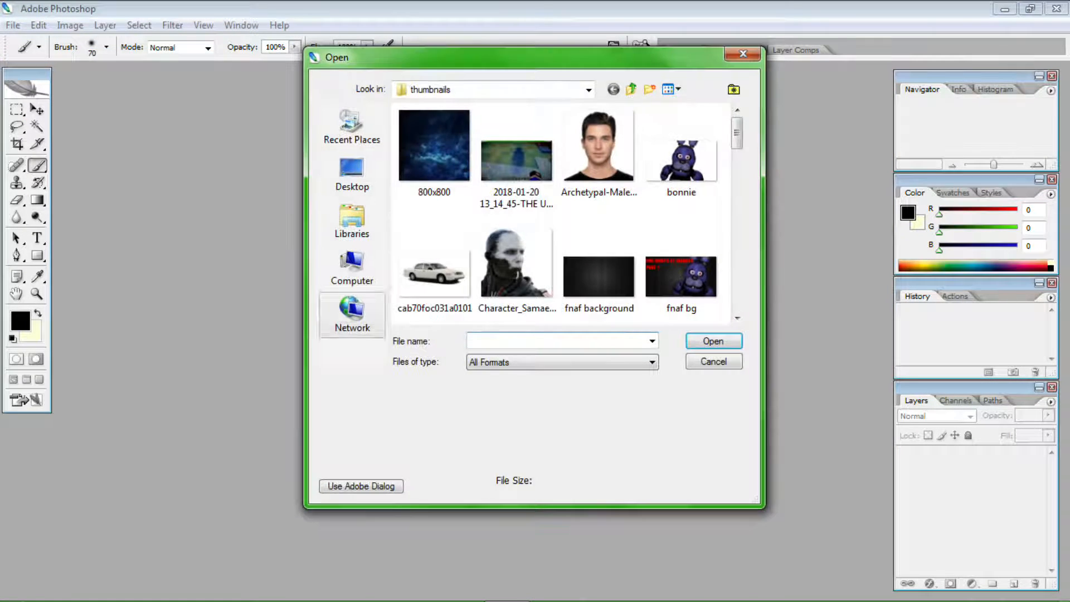
scroll(563, 212, "down", 10)
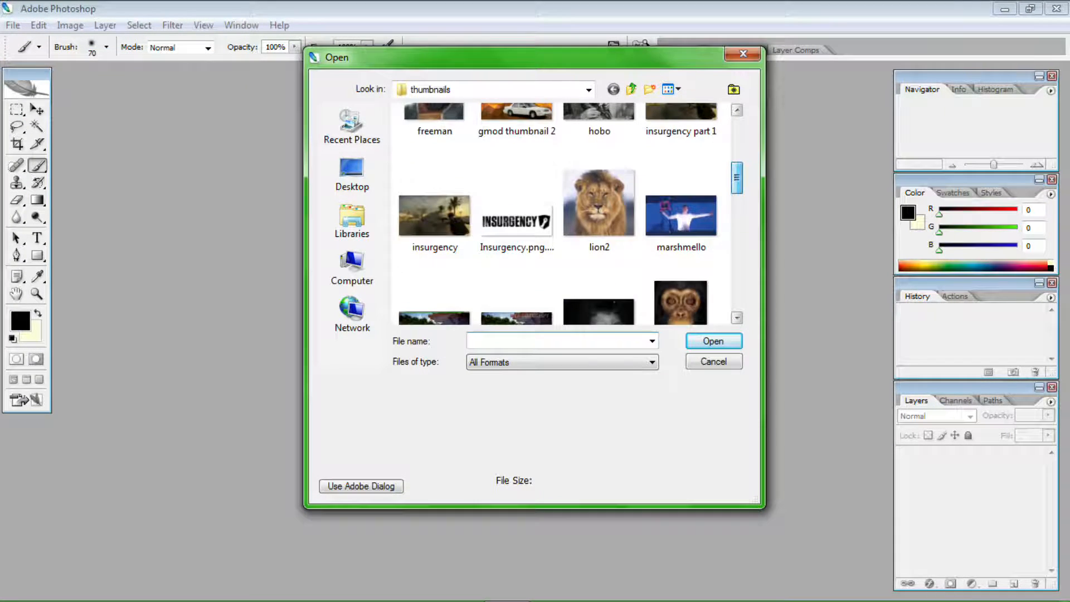
left_click_drag(737, 201, 736, 183)
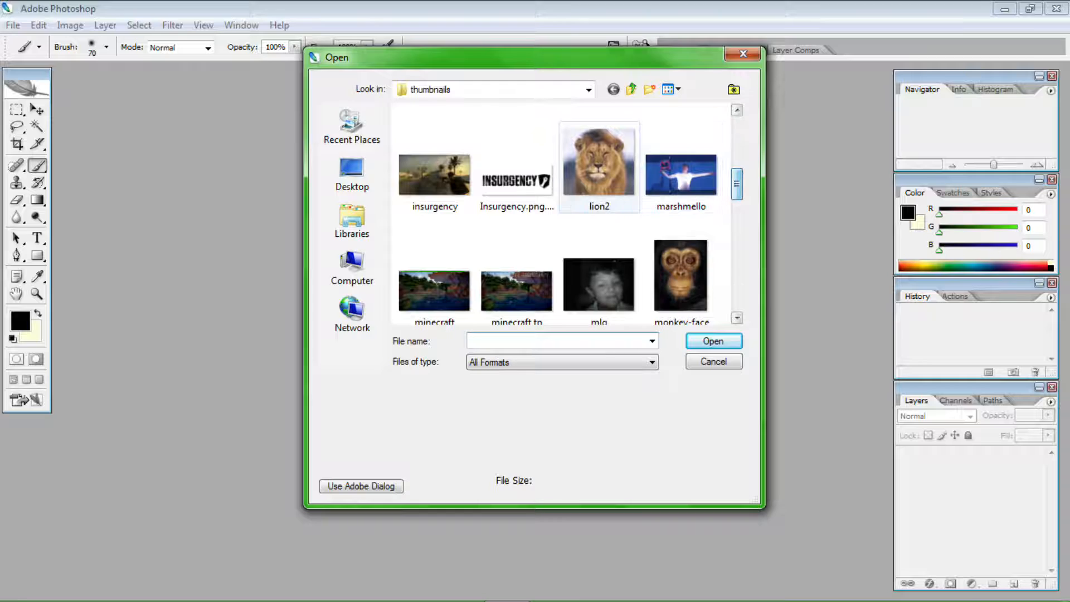
left_click(598, 167)
left_click(713, 340)
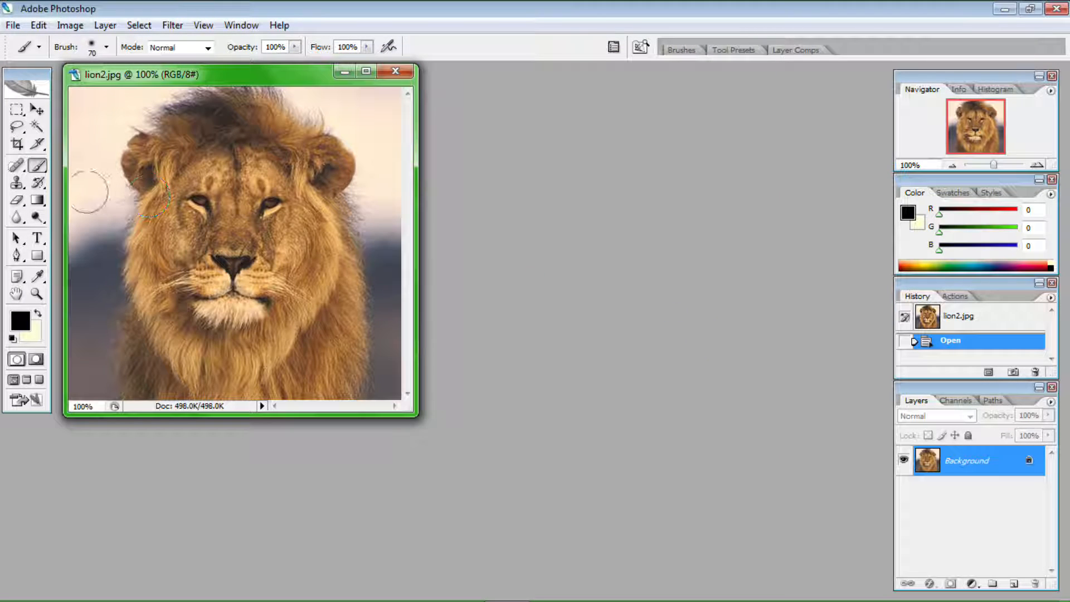
- Place the monkey-face image from the thumbnails folder into the lion2 document
left_click(104, 26)
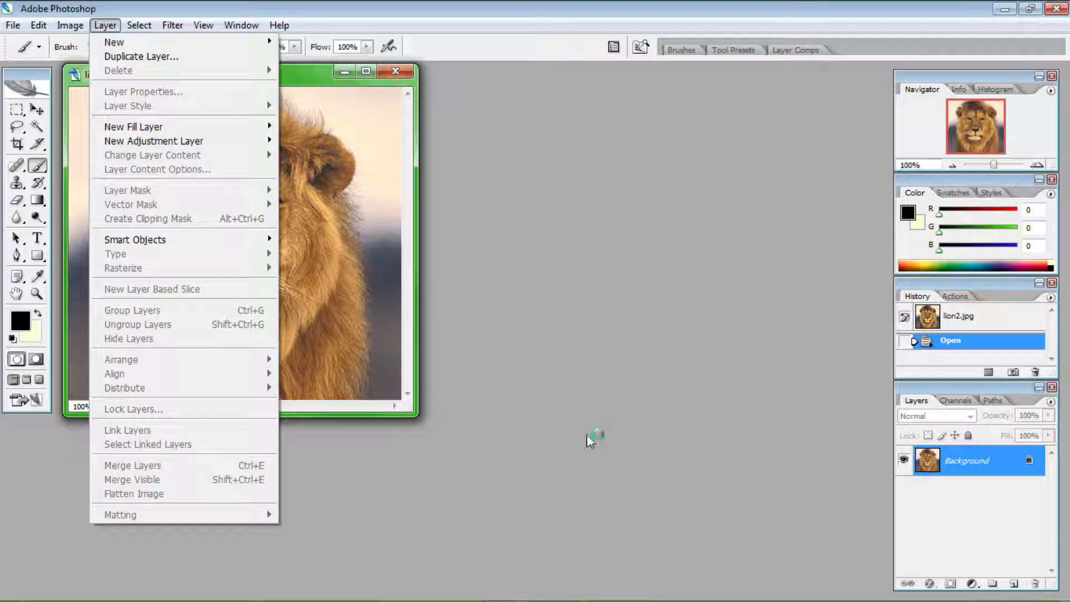
left_click(609, 430)
left_click(13, 25)
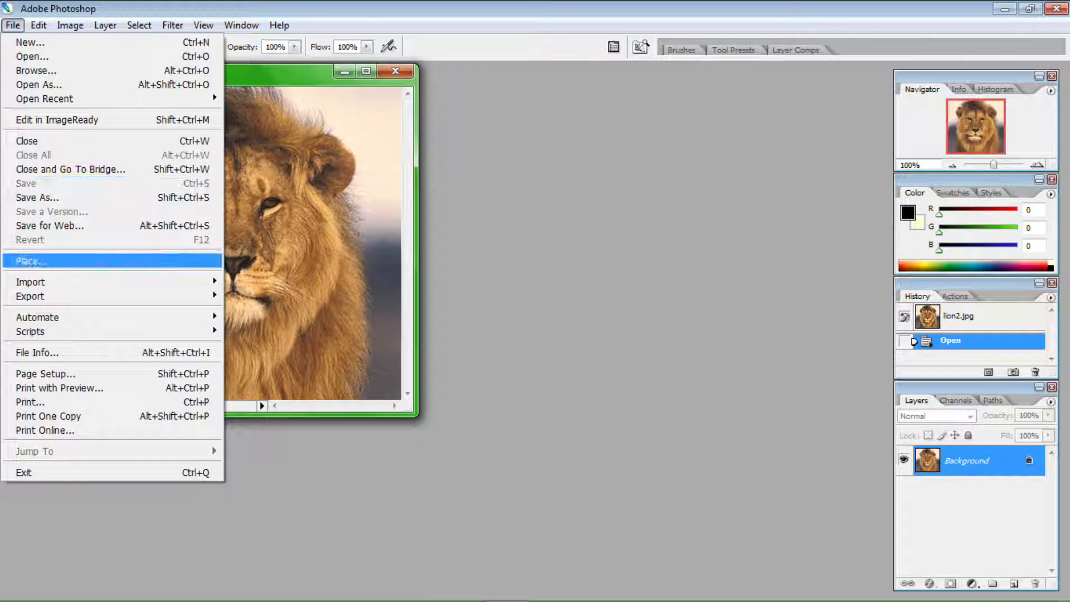
left_click(33, 260)
left_click_drag(748, 148, 749, 210)
left_click(594, 235)
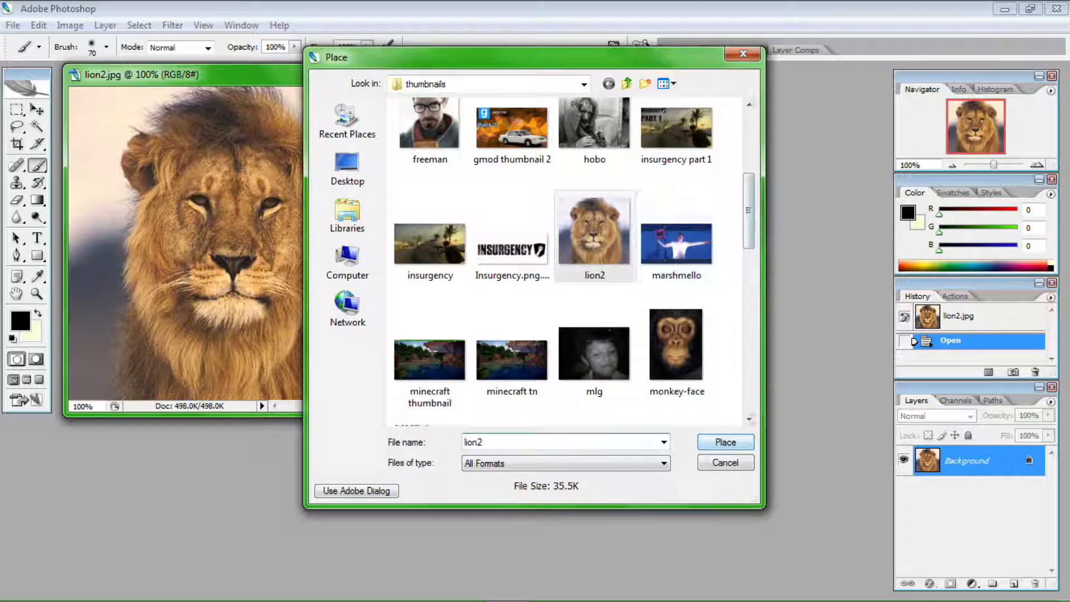
left_click(676, 345)
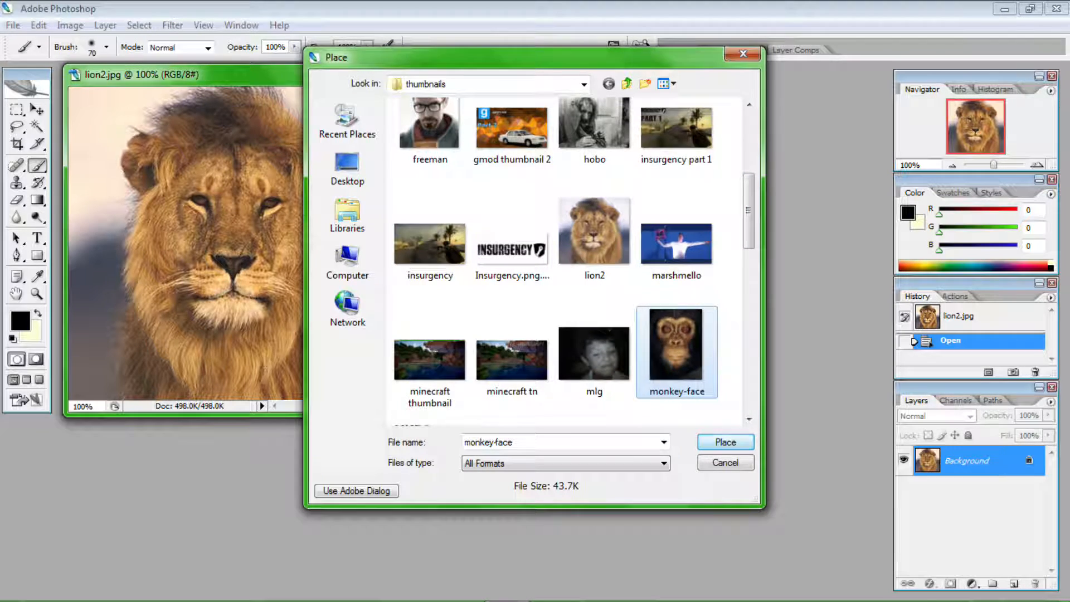
left_click(725, 442)
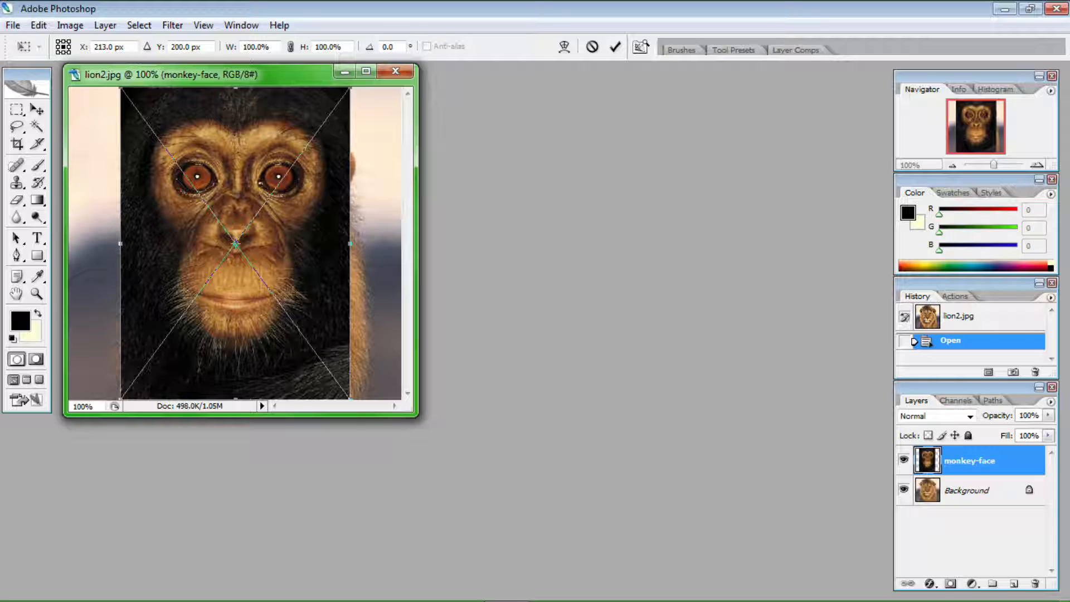
- Shift the placed monkey face down over the lion's head and reduce its layer fill to 33%
left_click_drag(235, 267, 256, 297)
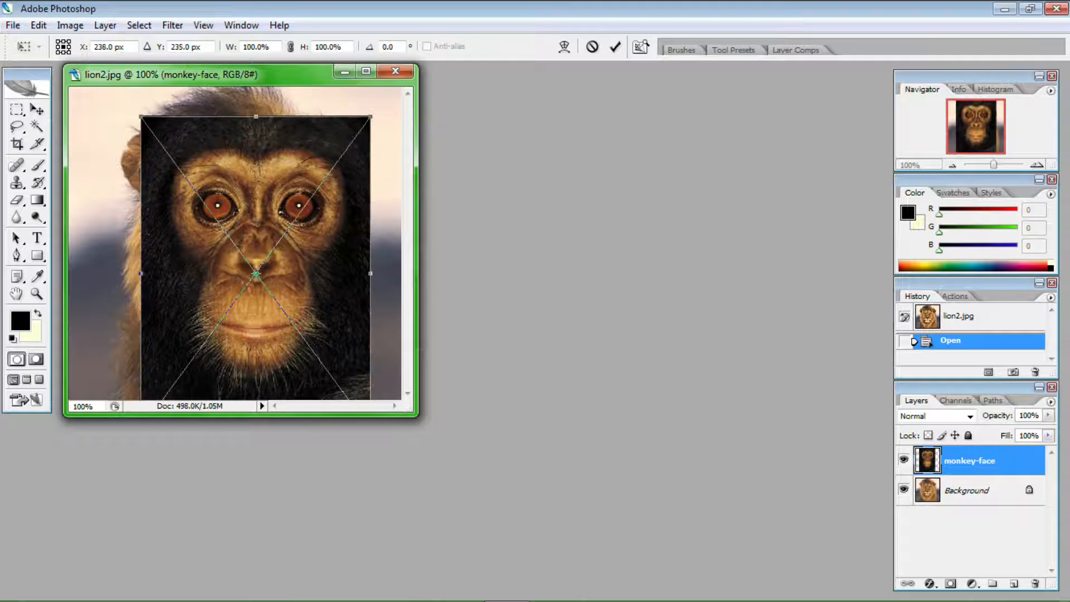
left_click(1048, 435)
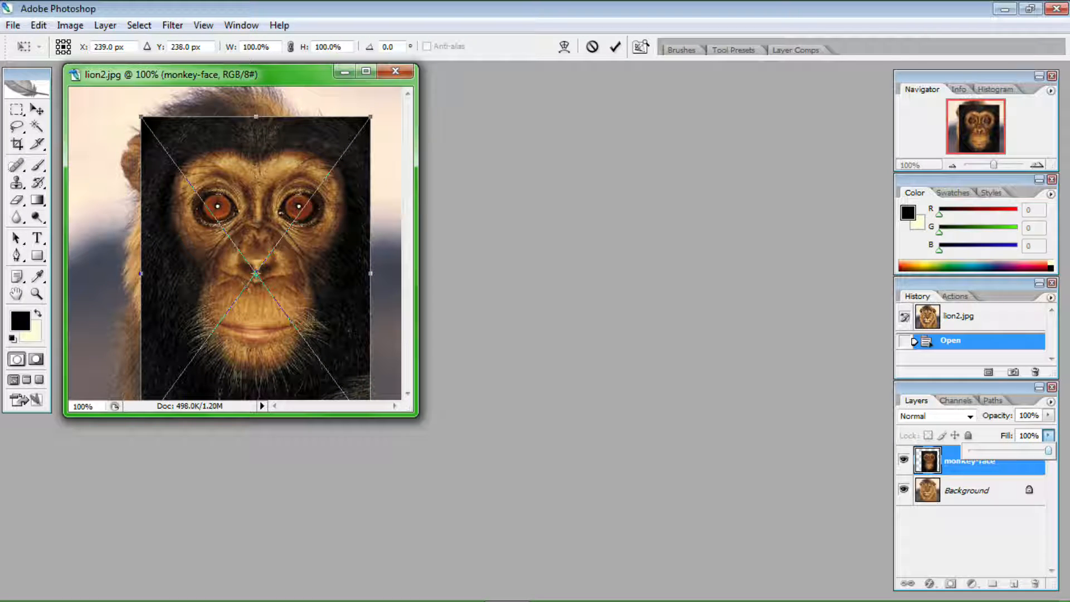
left_click_drag(1005, 450, 994, 451)
- Scale the placed monkey face to about 78.7%, align it over the lion's eyes and muzzle, and commit the placement
mouse_move(281, 213)
left_mouse_down()
mouse_move(266, 205)
mouse_move(264, 239)
mouse_move(264, 205)
left_mouse_up()
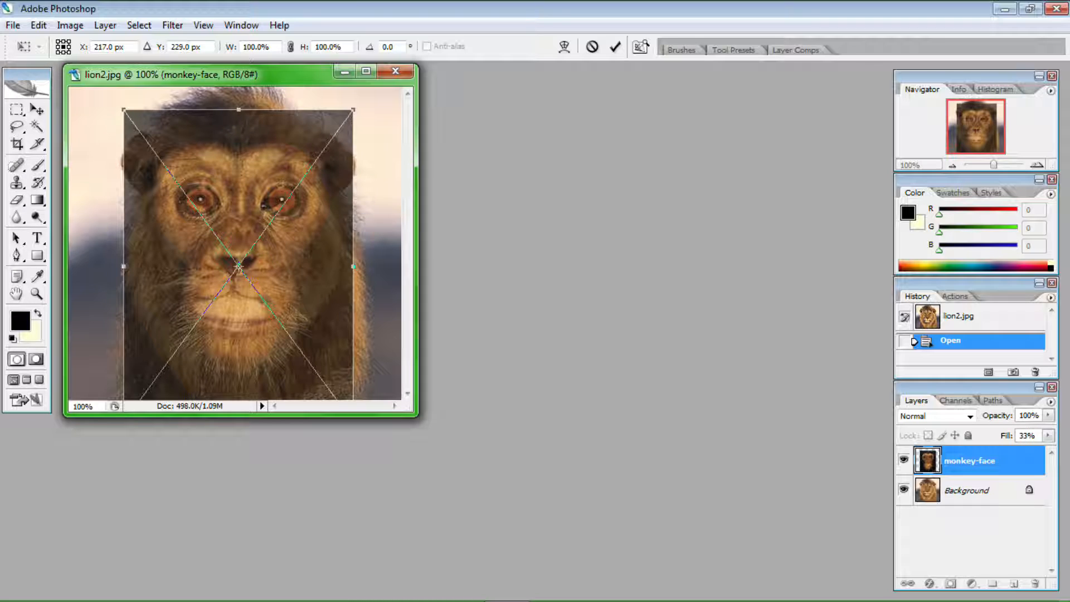
left_click_drag(124, 110, 172, 176)
left_click_drag(283, 252, 251, 205)
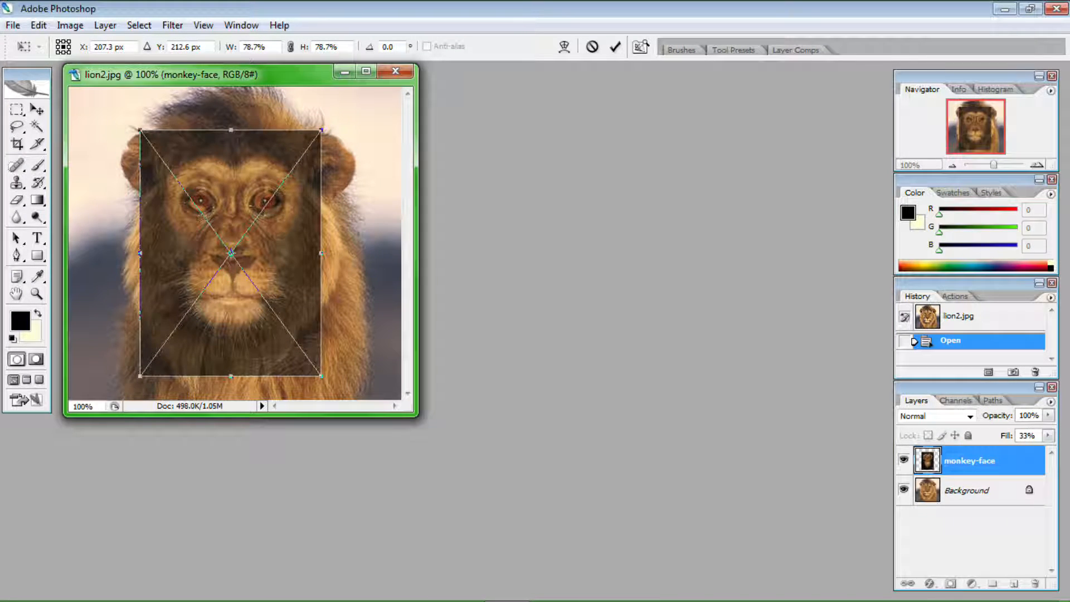
key("Return")
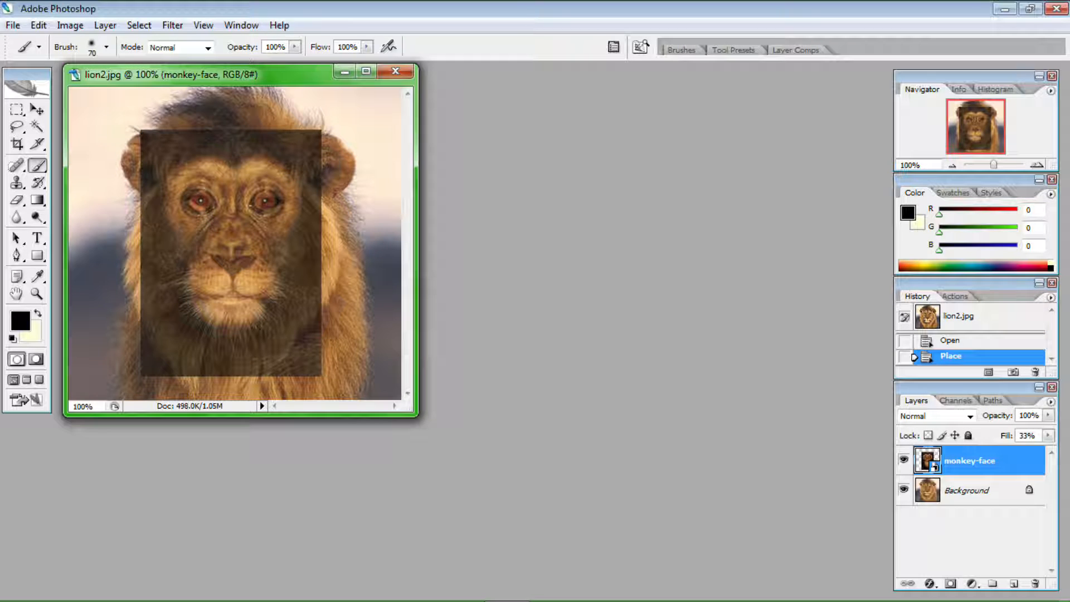
- Set the monkey-face layer's fill back to 100% and rasterize the layer
left_click(1047, 435)
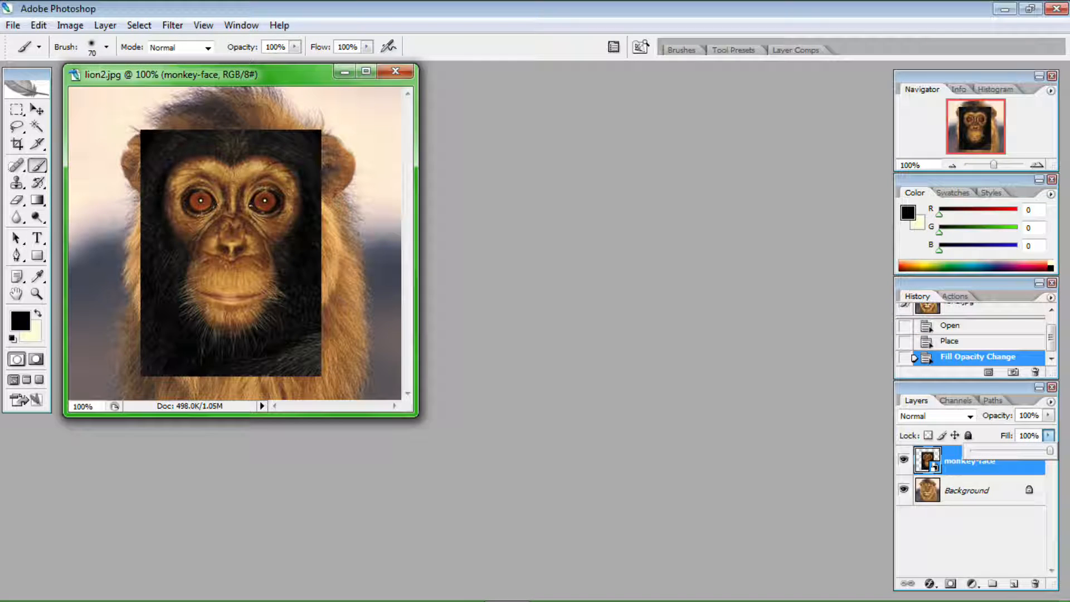
key("Return")
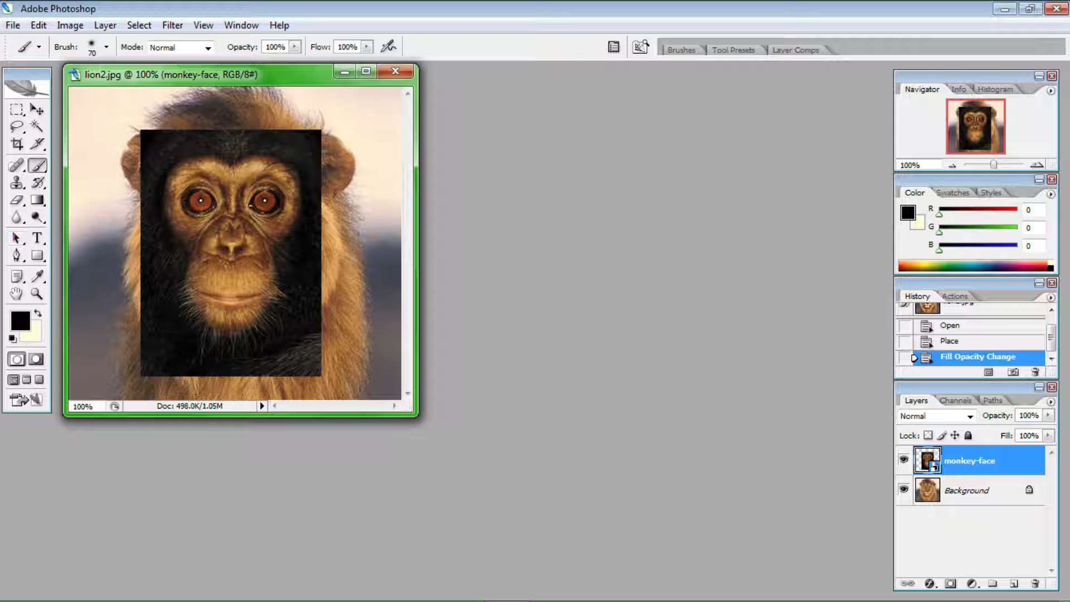
right_click(969, 466)
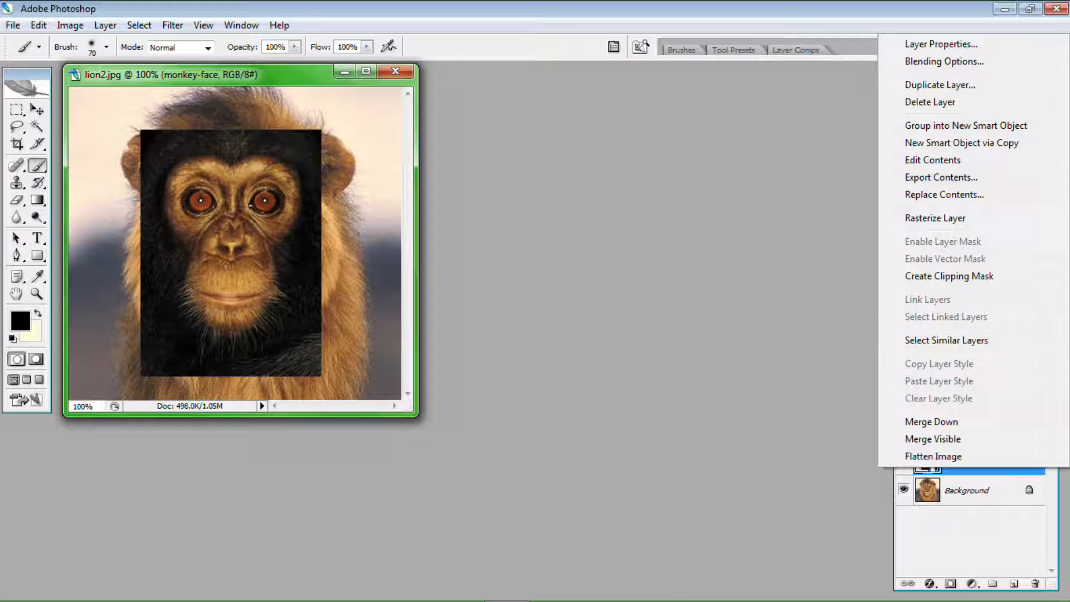
left_click(925, 217)
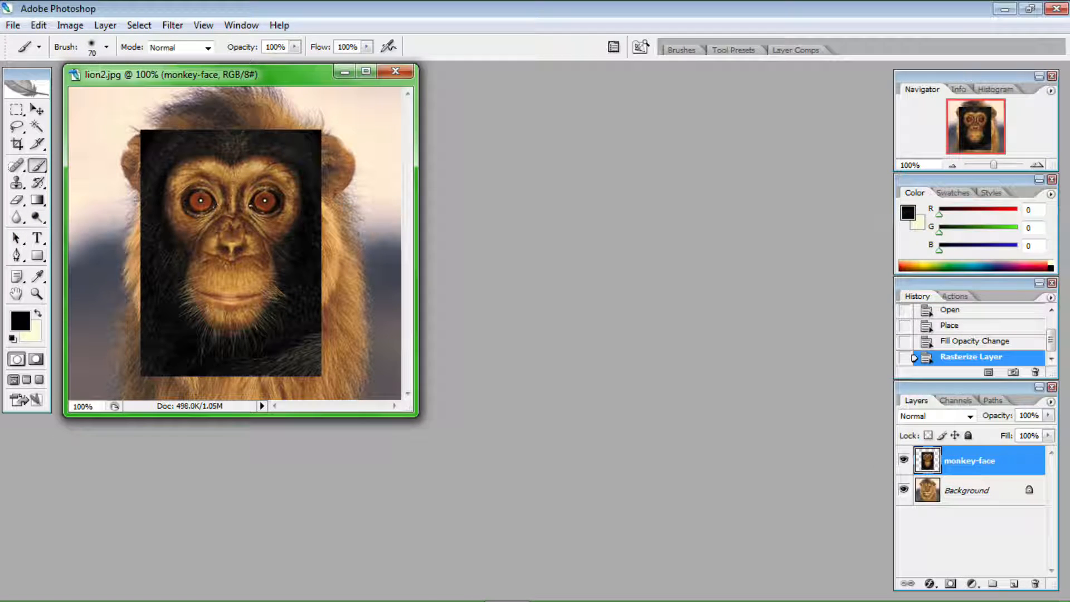
- Add a Hide All layer mask to the monkey-face layer and brush in the monkey's eyes, nose and mouth over the lion
left_click(104, 25)
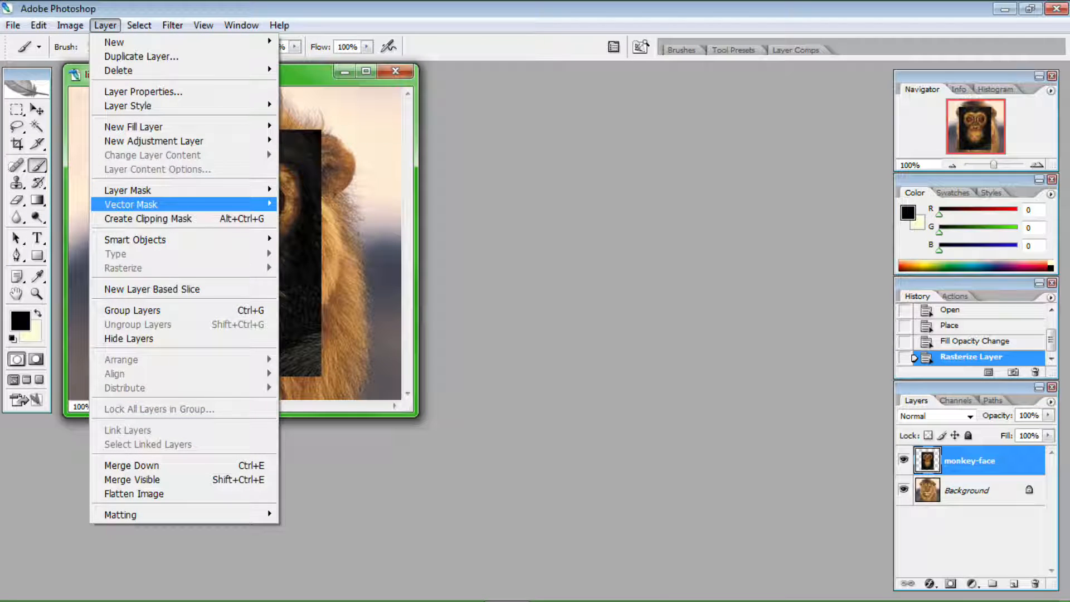
mouse_move(257, 190)
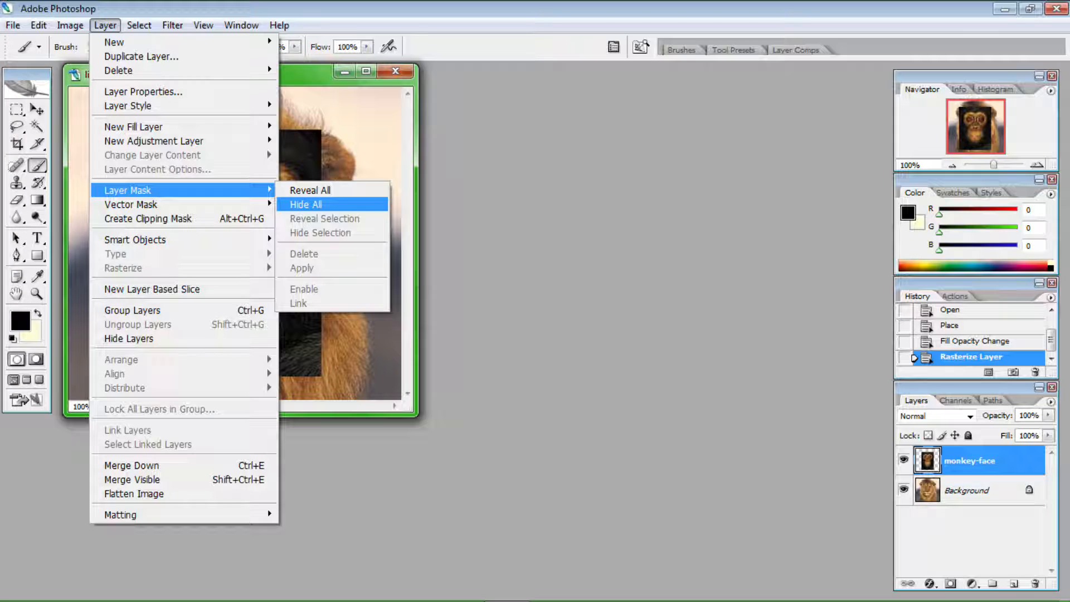
left_click(305, 204)
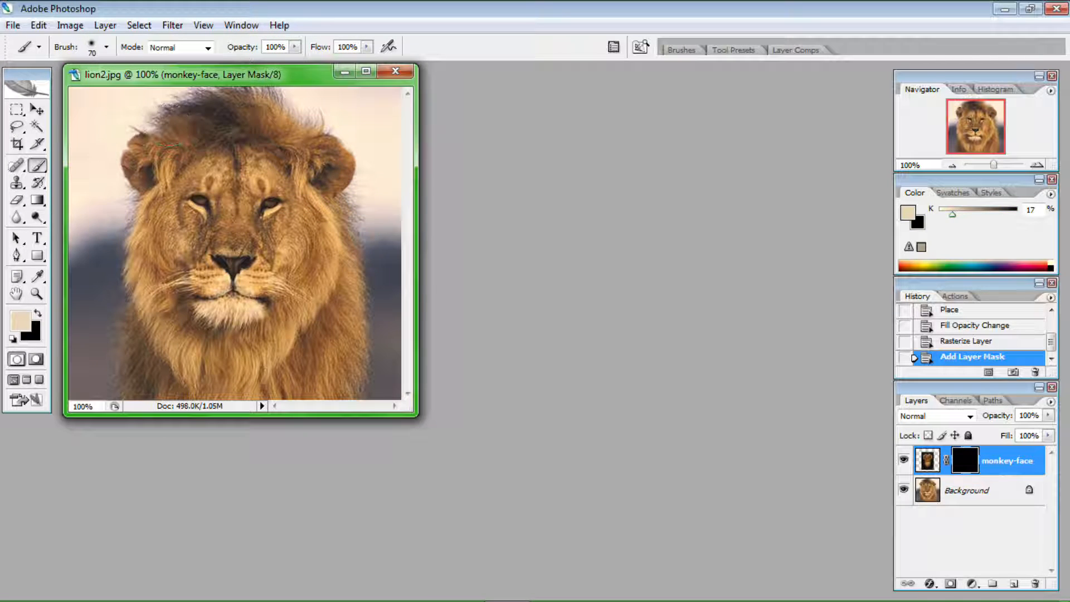
mouse_move(178, 192)
left_mouse_down()
mouse_move(265, 185)
mouse_move(273, 206)
mouse_move(234, 215)
mouse_move(213, 245)
mouse_move(213, 274)
mouse_move(250, 284)
mouse_move(195, 294)
mouse_move(249, 300)
mouse_move(260, 267)
mouse_move(241, 240)
left_mouse_up()
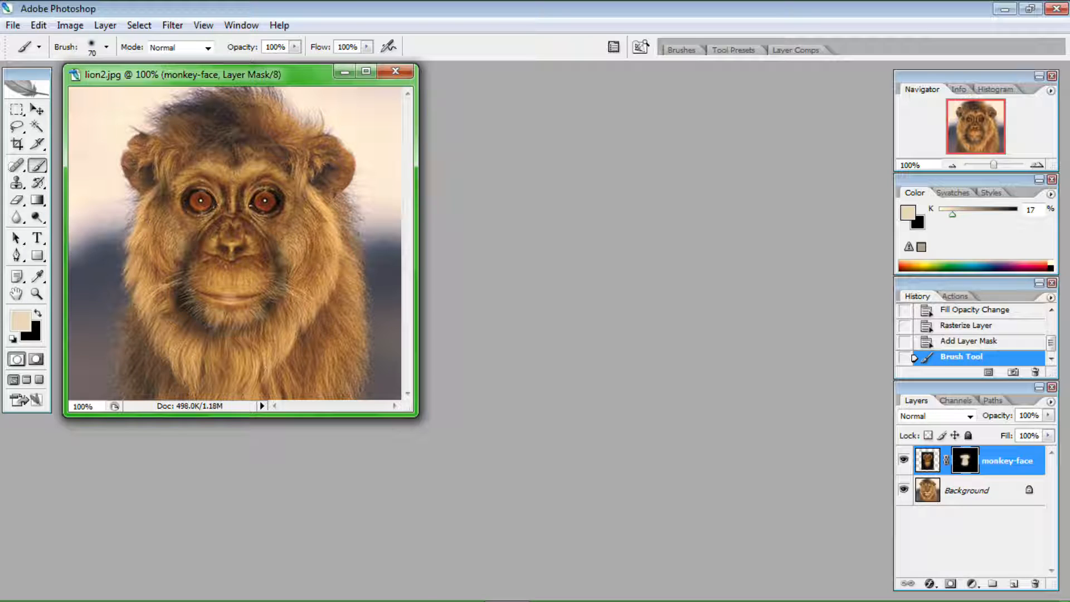
- Open the freeman image from the thumbnails folder as a second document
left_click(13, 25)
left_click(39, 57)
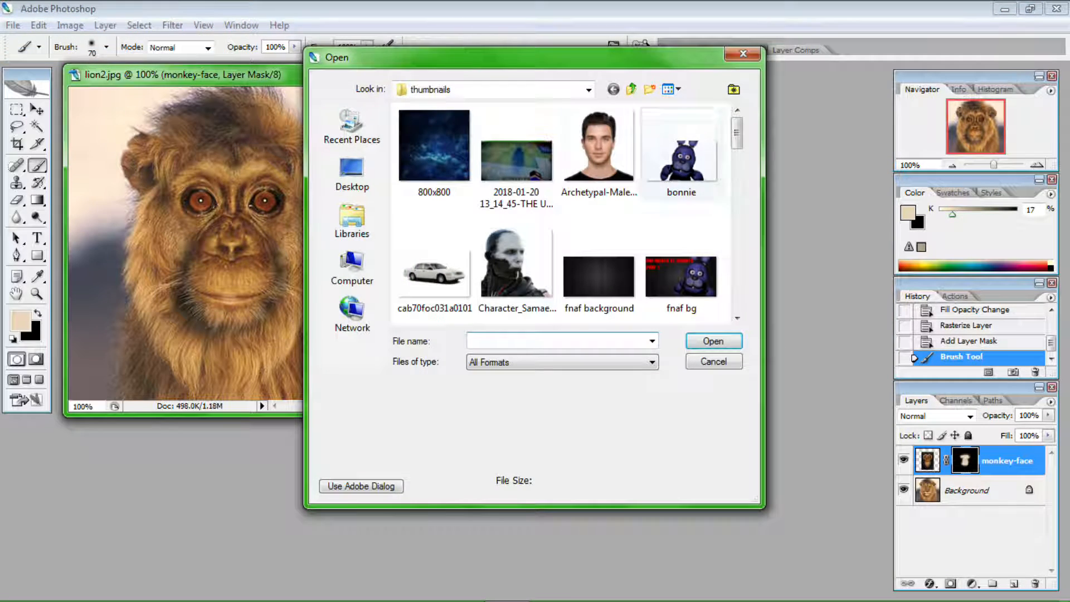
left_click(599, 154)
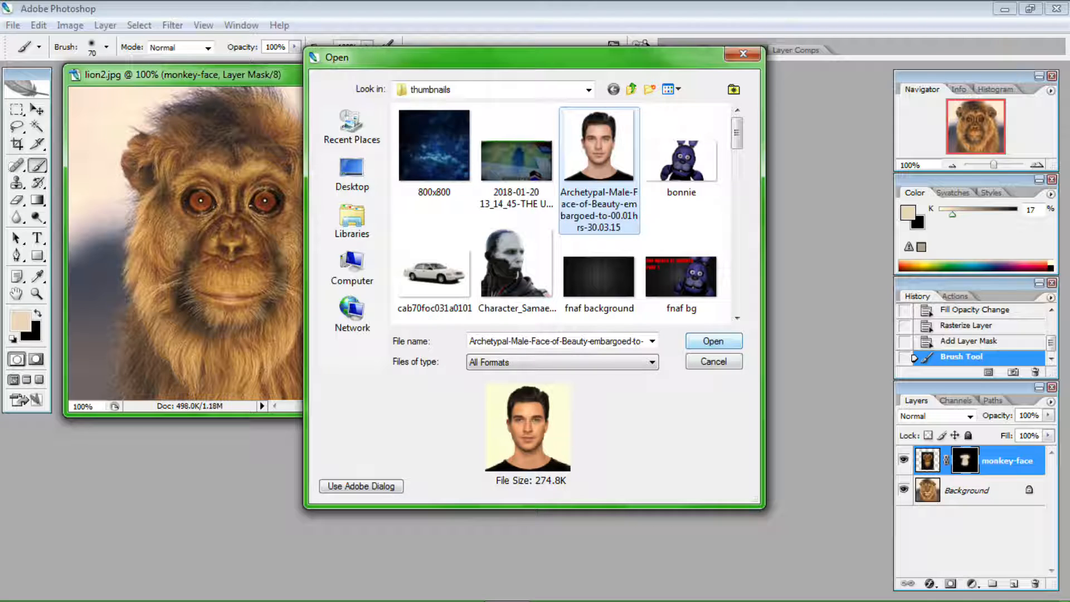
scroll(564, 214, "down", 6)
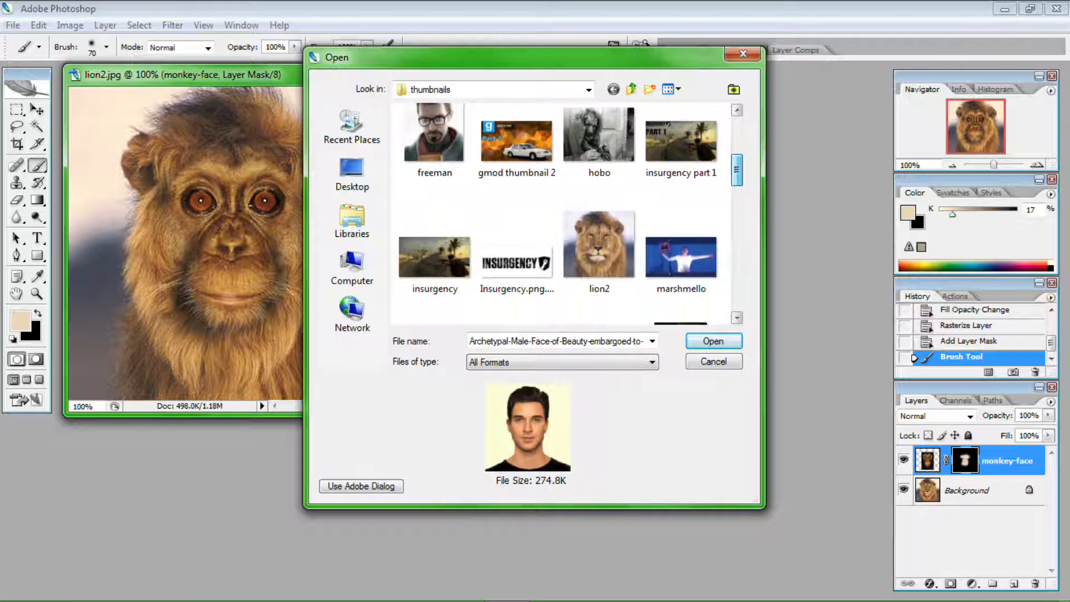
scroll(565, 214, "up", 3)
left_click(437, 192)
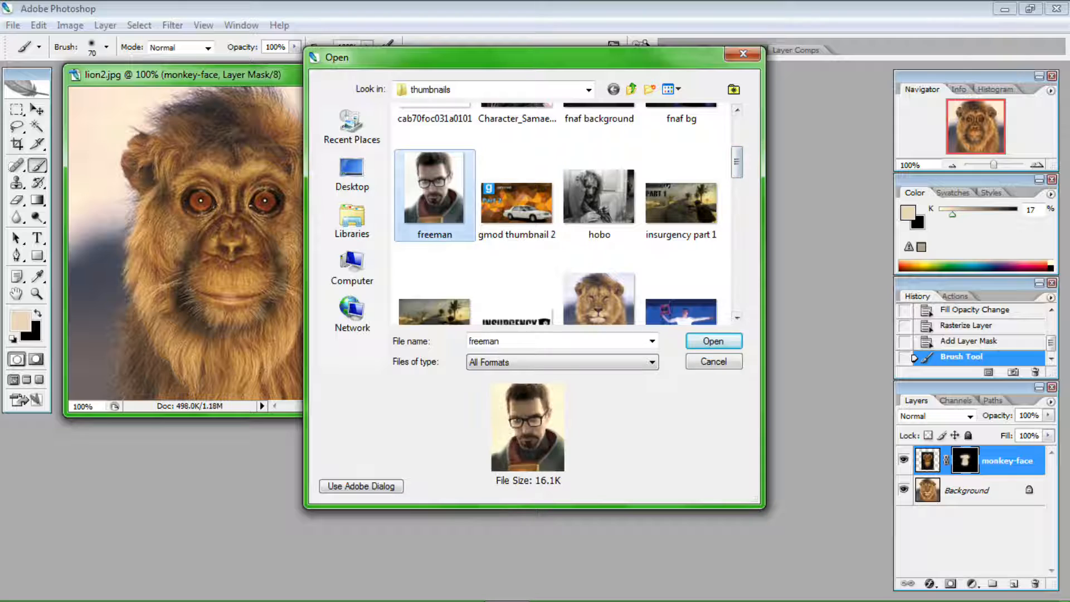
key("Return")
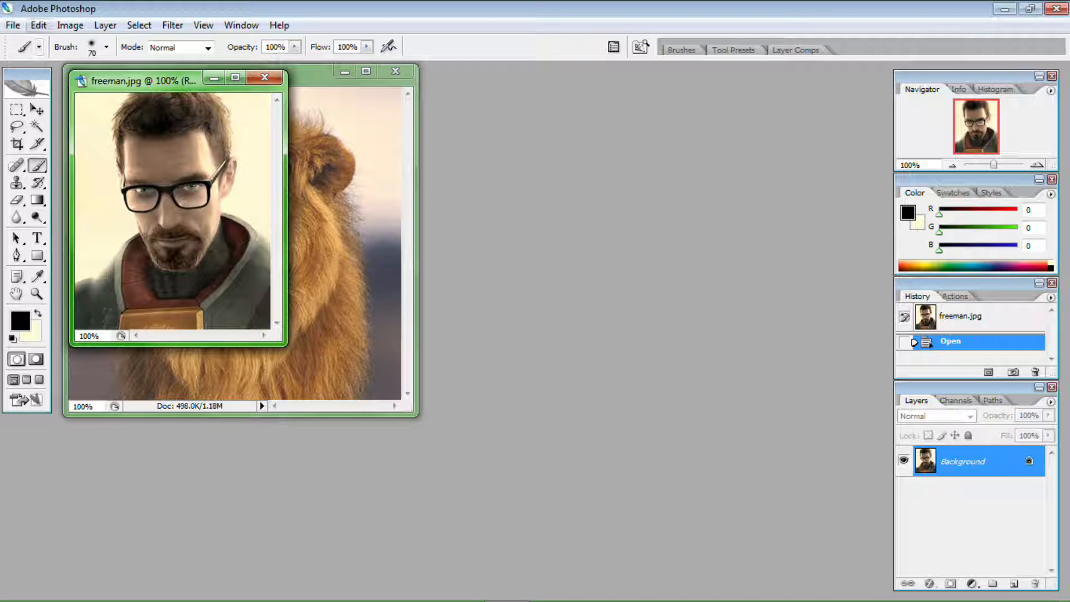
- Place the Archetypal-Male-Face-of-Beauty image into the freeman document and reduce its layer fill to 57%
left_click(13, 25)
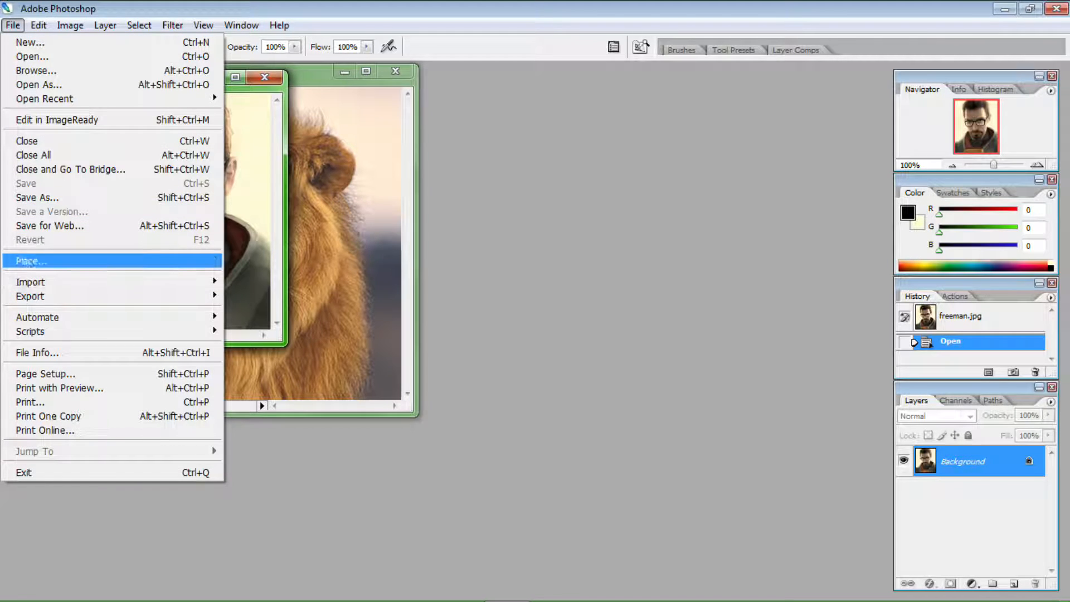
left_click(33, 260)
left_click(594, 146)
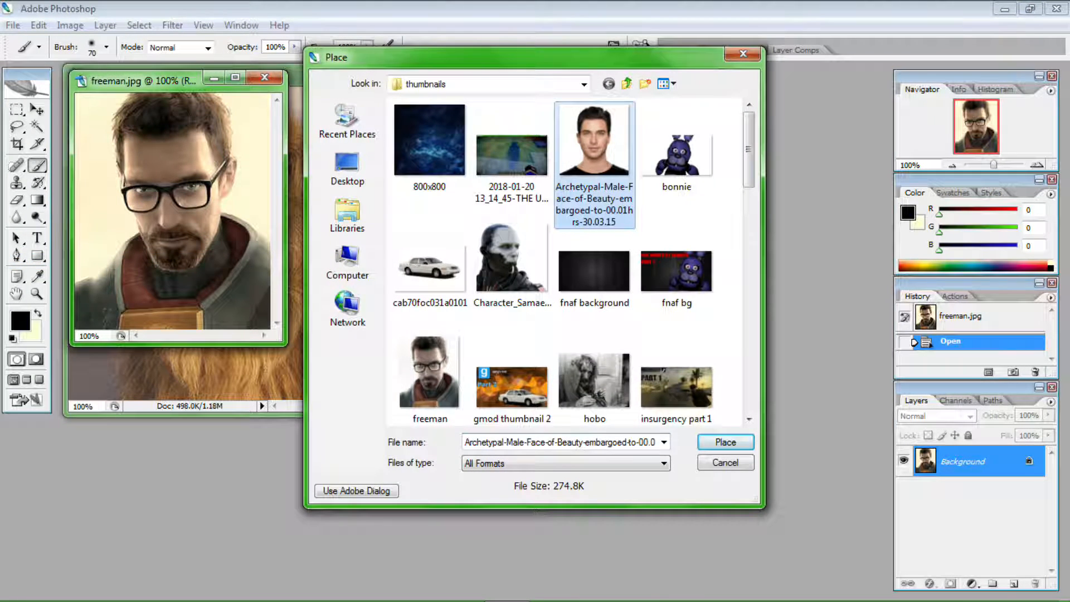
left_click(725, 442)
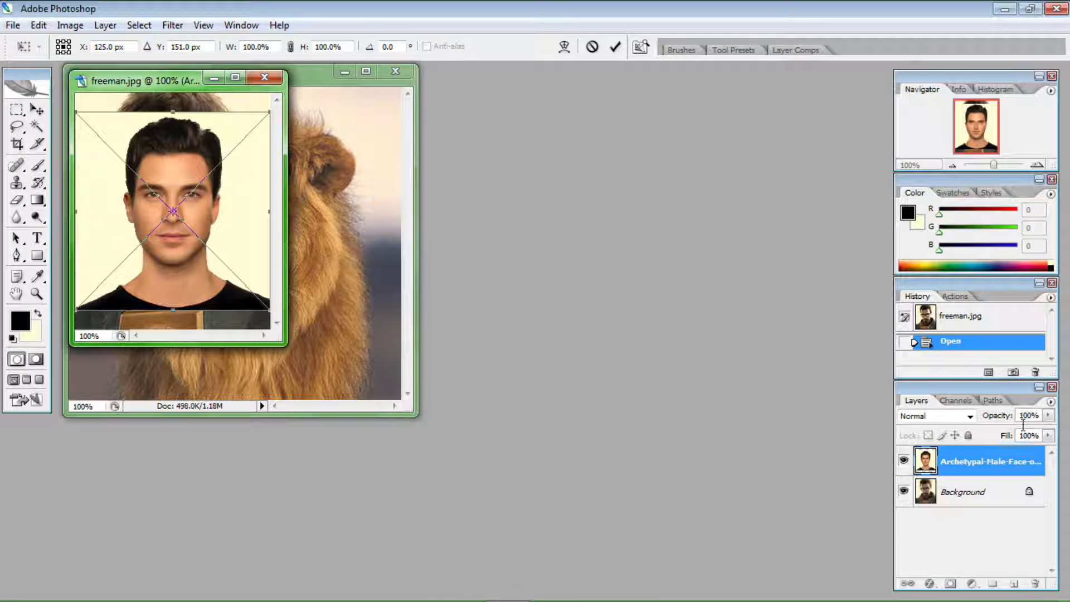
left_click(1047, 436)
left_click_drag(1015, 450, 1029, 450)
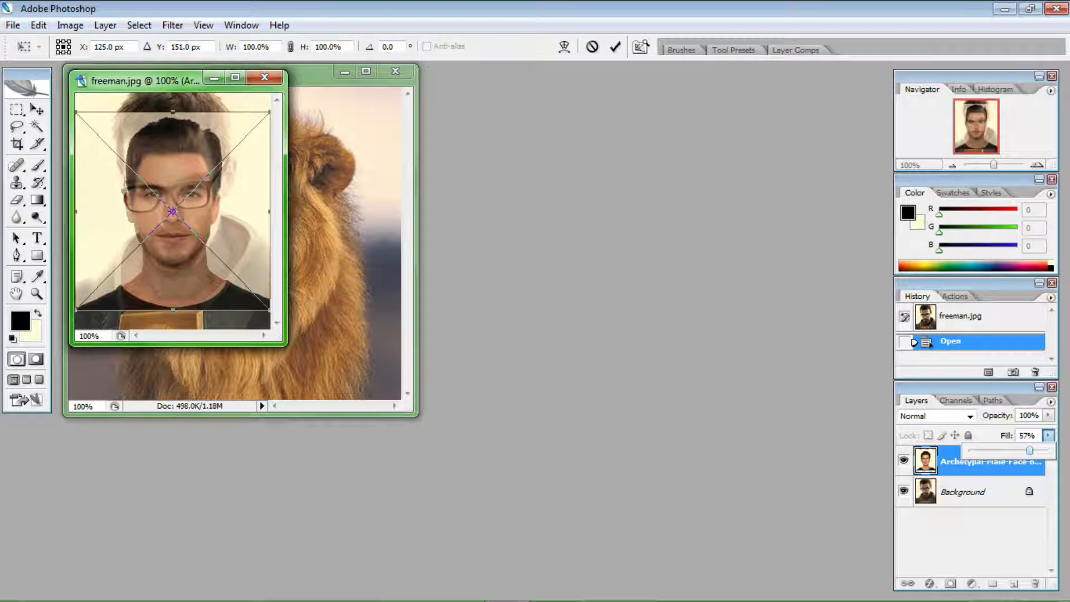
- Scale the placed male face to 110.1% width and 113.7% height, aligned over freeman's face, and commit the placement
mouse_move(173, 240)
left_mouse_down()
mouse_move(173, 228)
mouse_move(160, 234)
mouse_move(173, 244)
left_mouse_up()
left_click_drag(76, 314, 57, 334)
left_click_drag(167, 234, 167, 211)
key("Down")
key("Down")
key("Down")
key("Down")
key("Down")
key("Down")
key("Down")
key("Down")
key("Down")
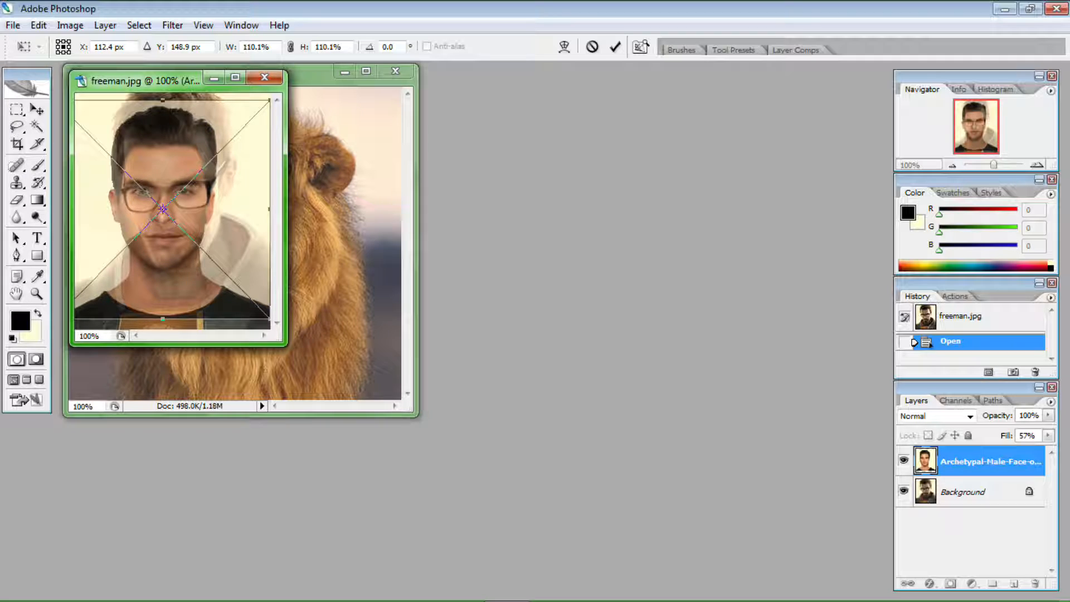
left_click_drag(163, 100, 162, 94)
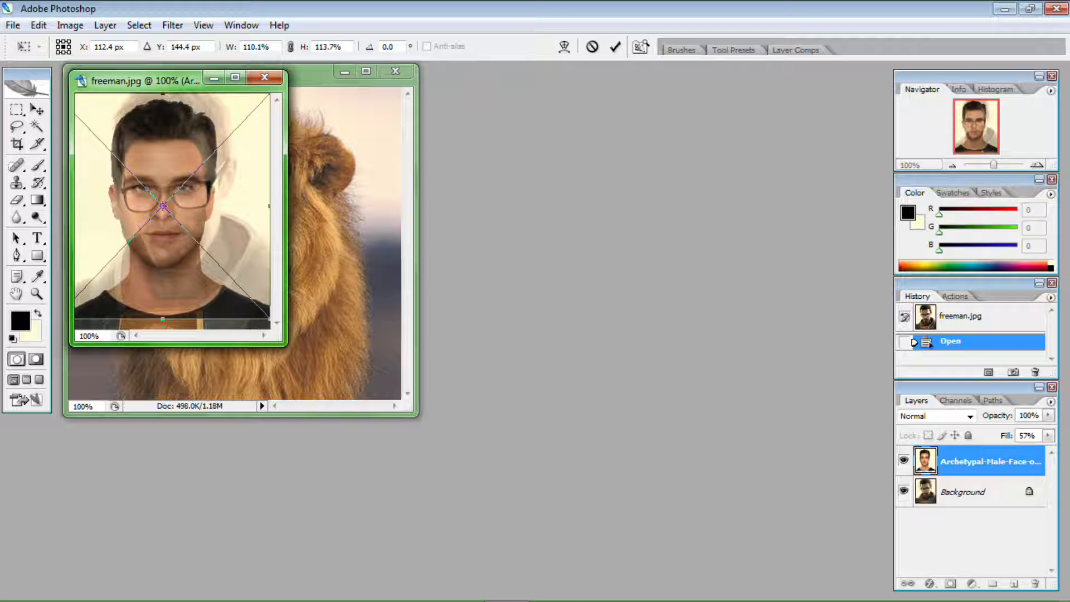
key("Return")
- Nudge the placed face layer 10 px to the right to line its eyes up with freeman's glasses
key("b")
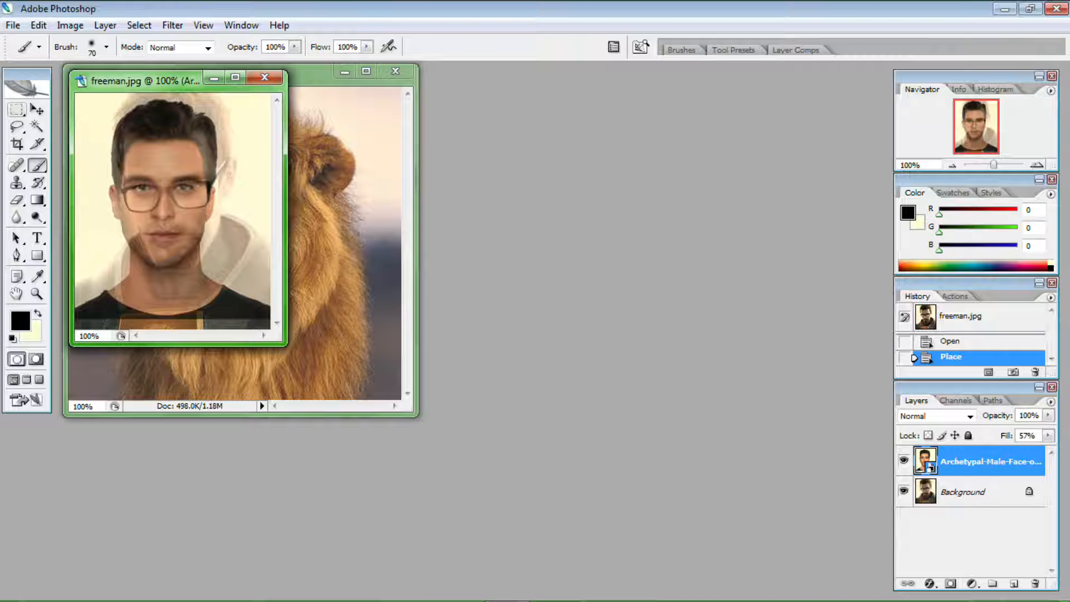
key("m")
key("v")
key("shift+Right")
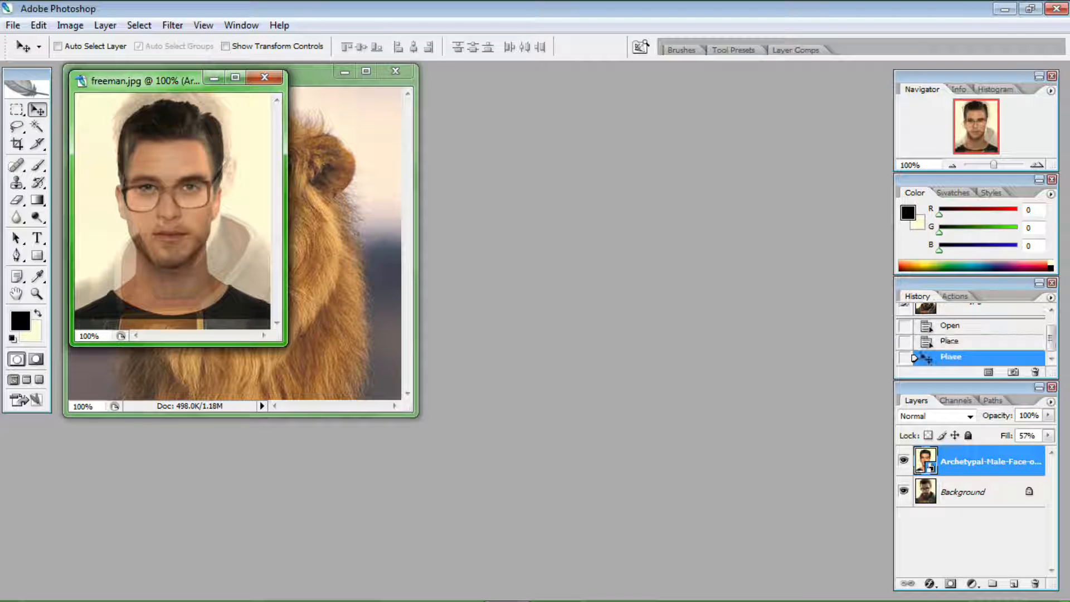
- Rasterize the Archetypal-Male-Face layer and set its fill back to 100%
right_click(975, 455)
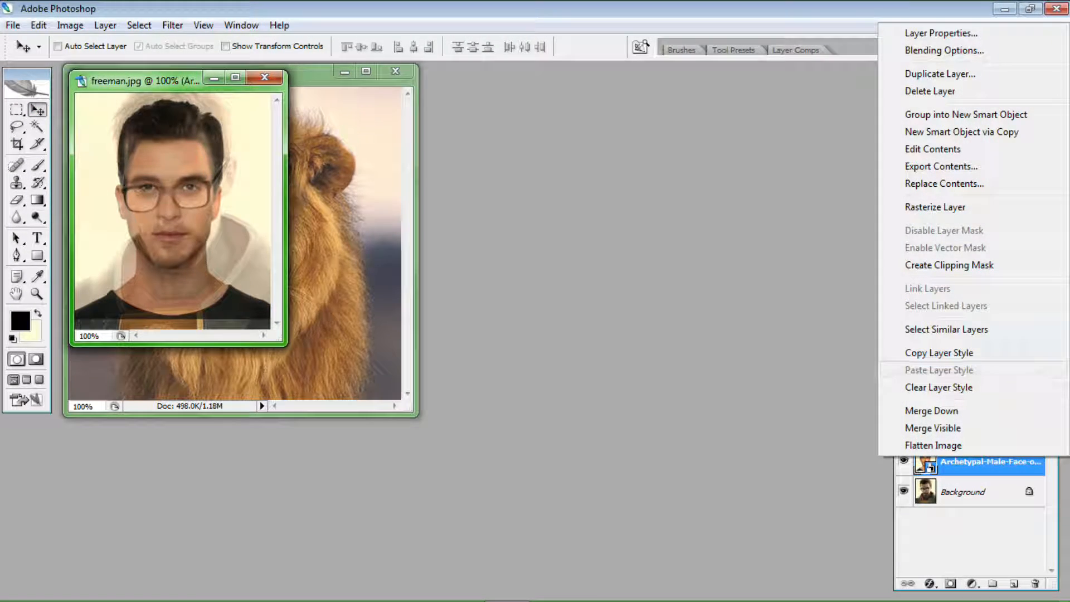
left_click(935, 207)
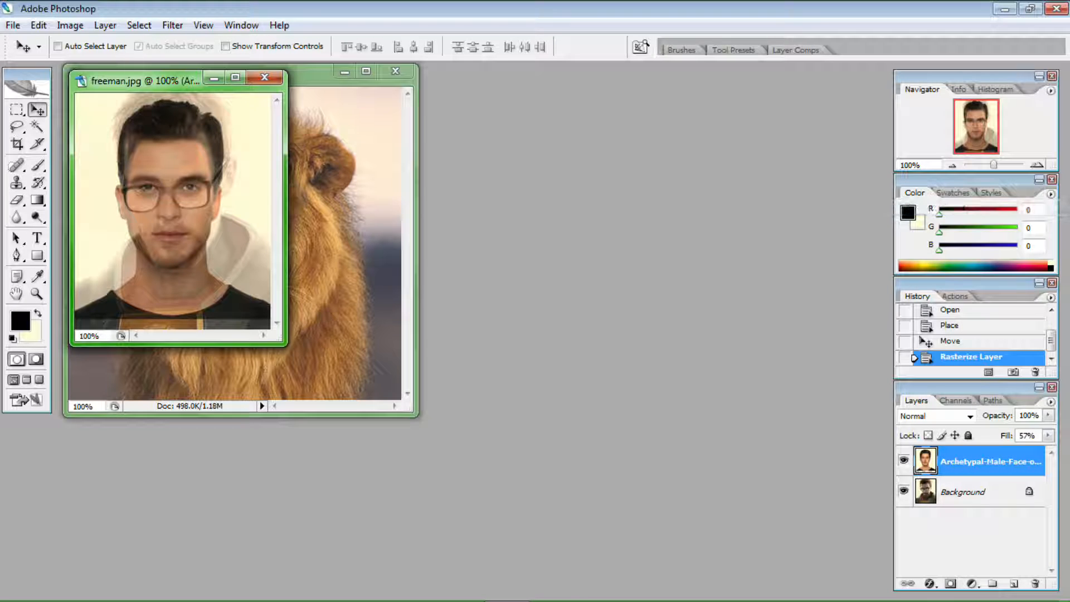
left_click(1048, 436)
left_click_drag(1045, 450, 1051, 450)
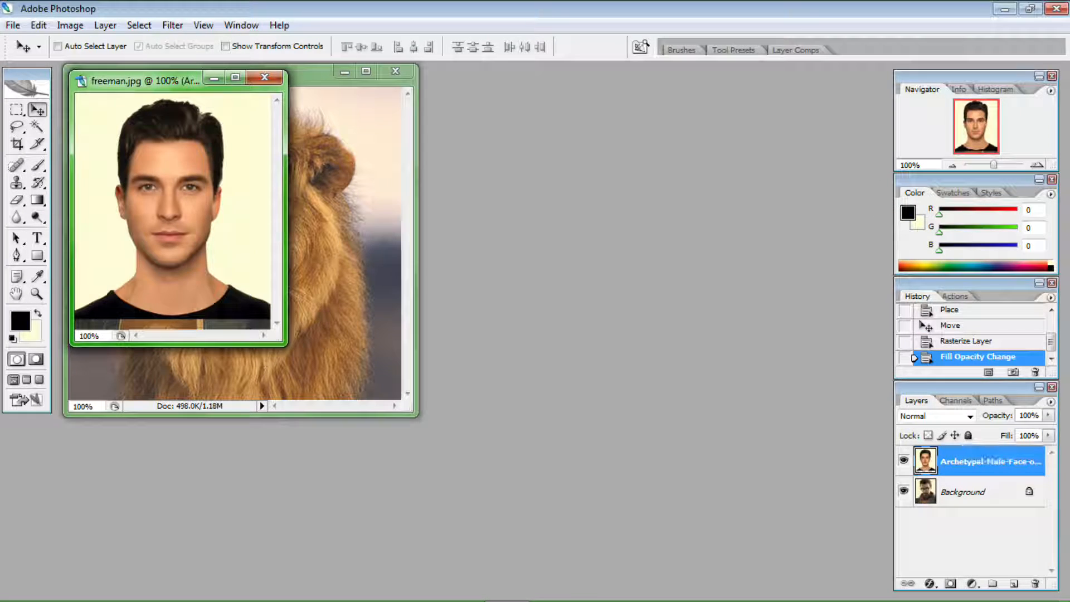
- Add a Hide All layer mask to the Archetypal-Male-Face layer and brush in his face over freeman's
left_click(105, 25)
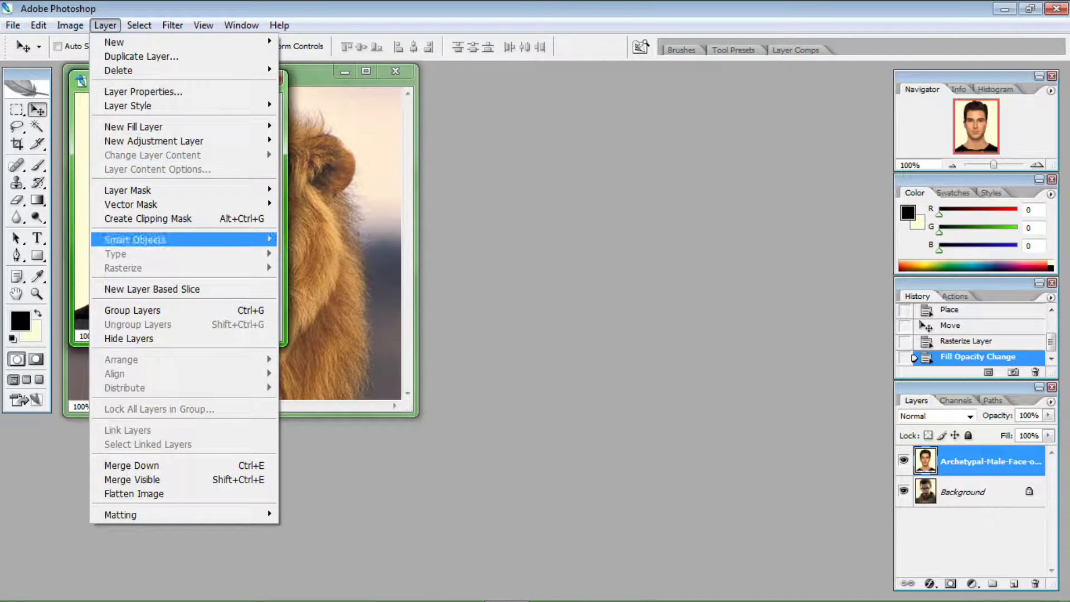
mouse_move(182, 190)
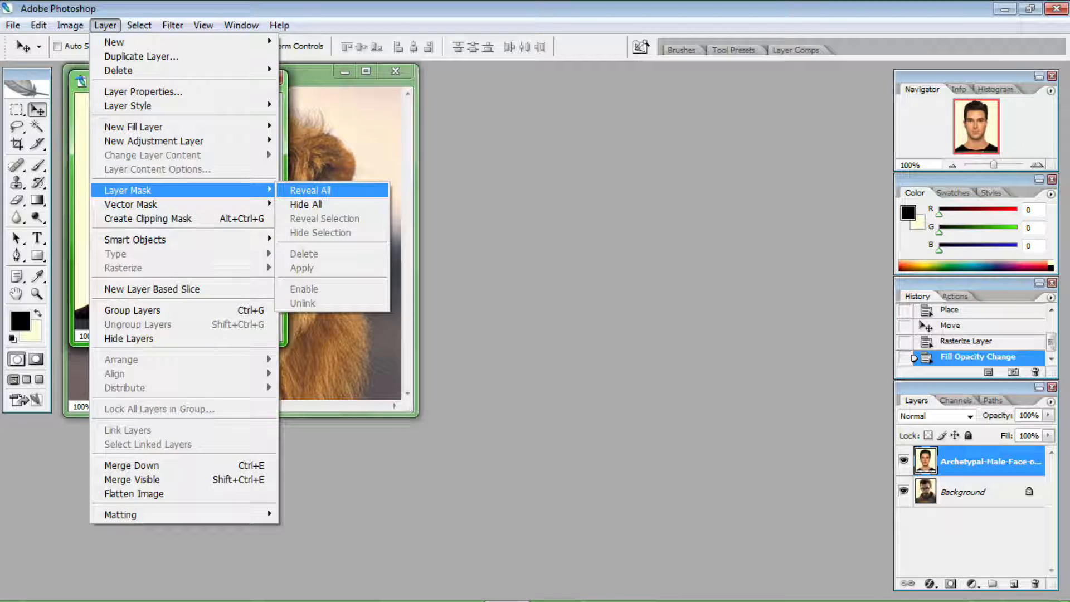
left_click(305, 204)
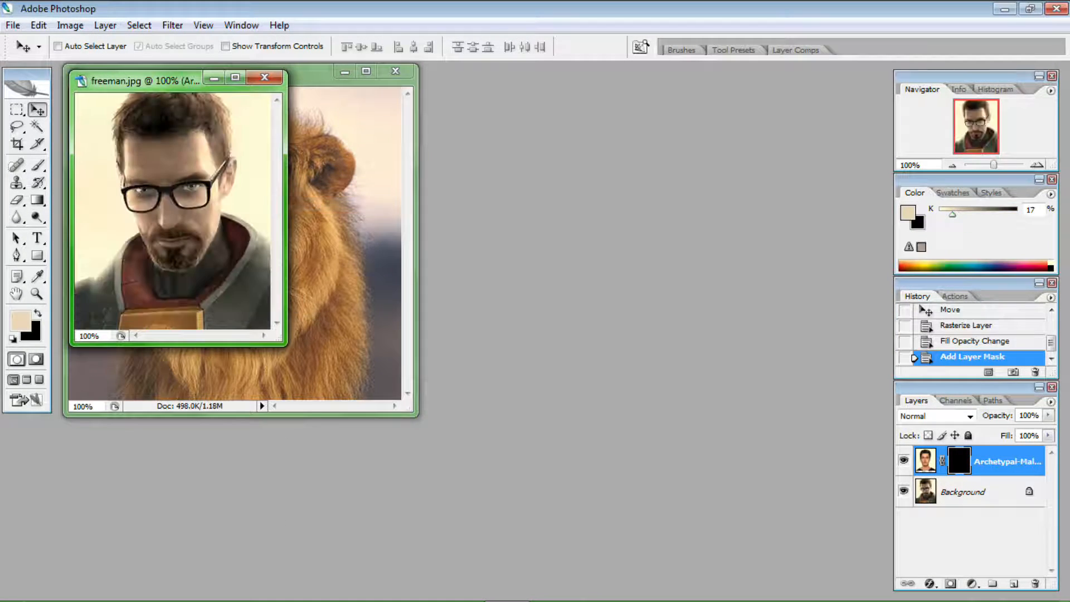
key("b")
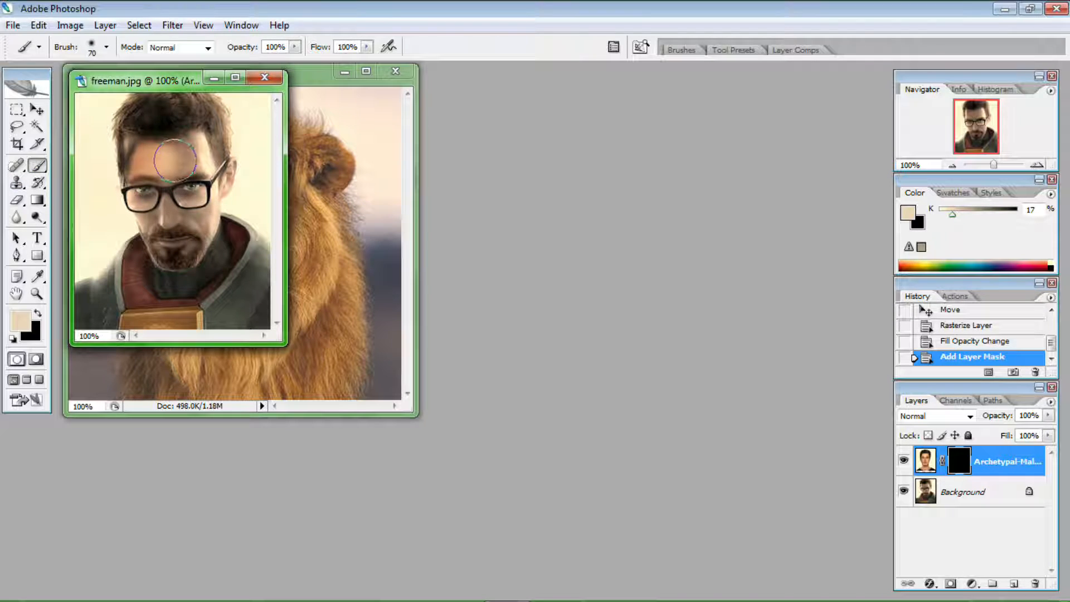
mouse_move(194, 185)
left_mouse_down()
mouse_move(146, 196)
mouse_move(170, 248)
mouse_move(186, 240)
mouse_move(195, 160)
mouse_move(202, 202)
left_mouse_up()
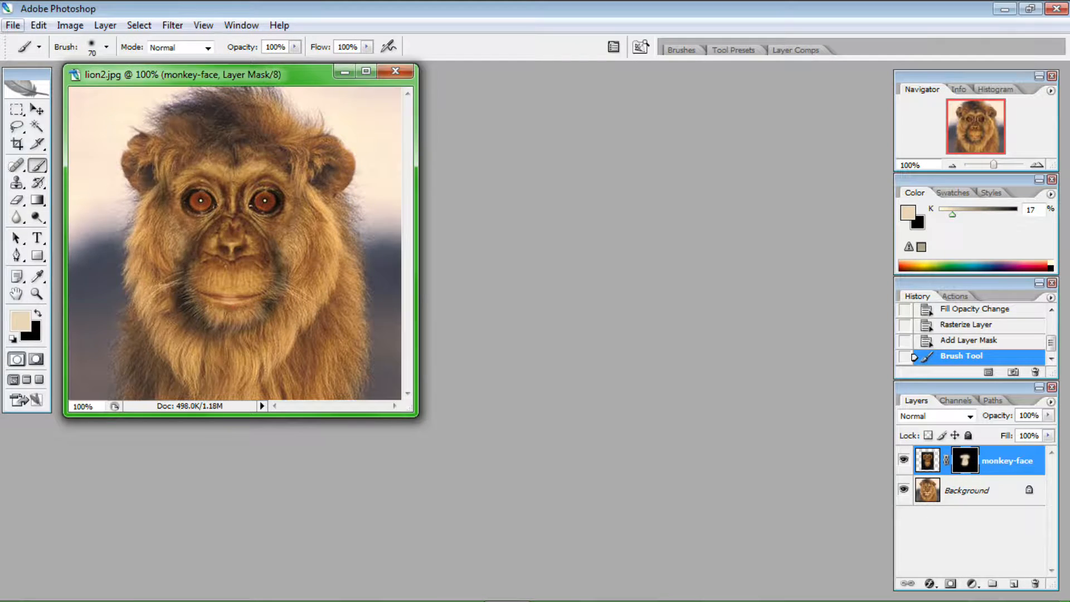
- Open the hobo image from the thumbnails folder as a new document
left_click(13, 25)
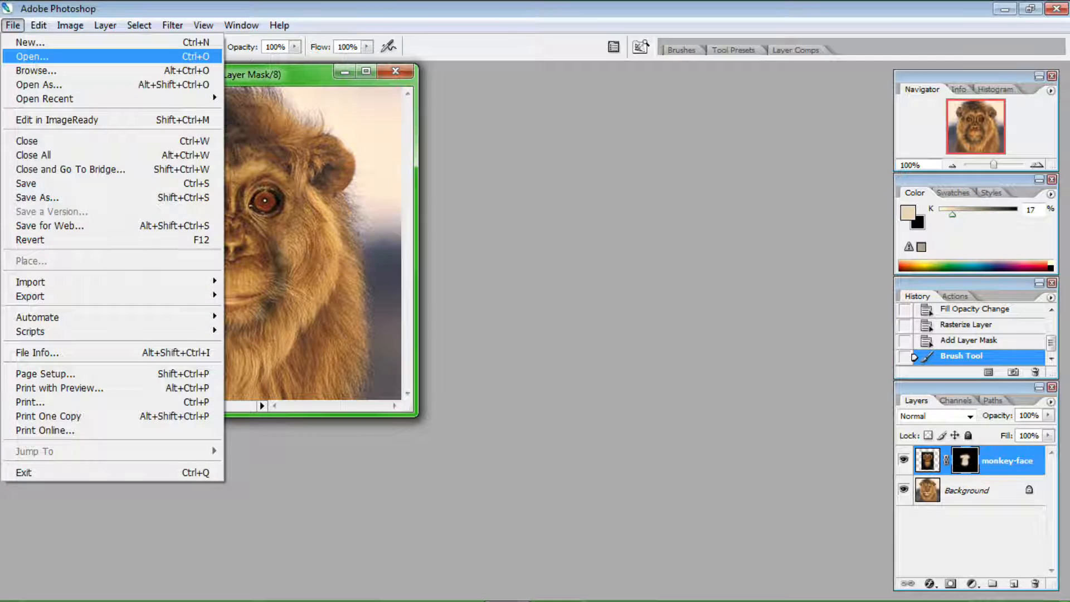
left_click(28, 50)
scroll(558, 212, "down", 5)
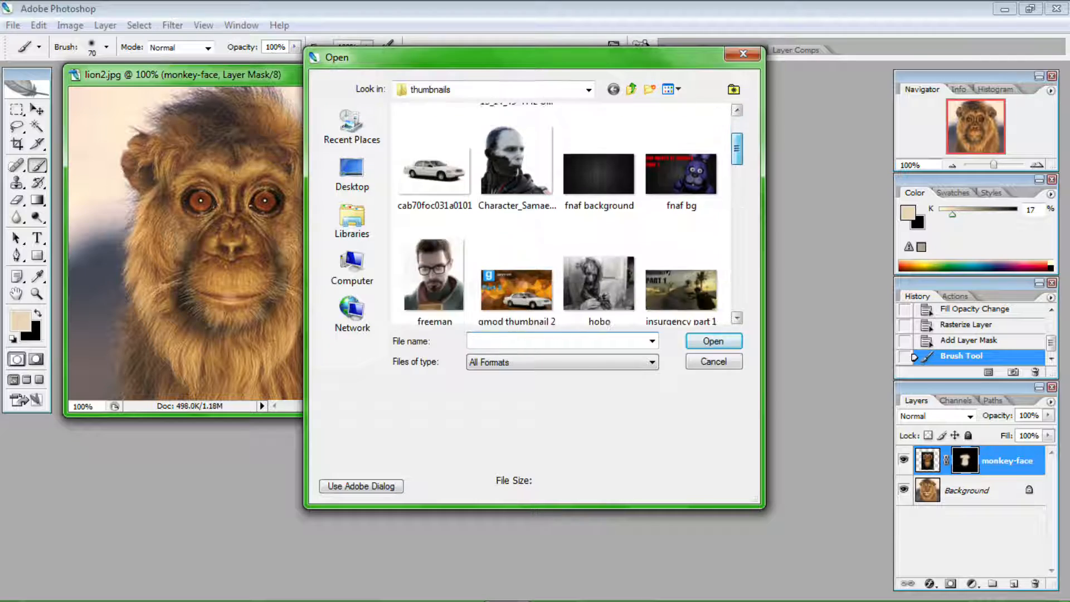
scroll(599, 246, "down", 3)
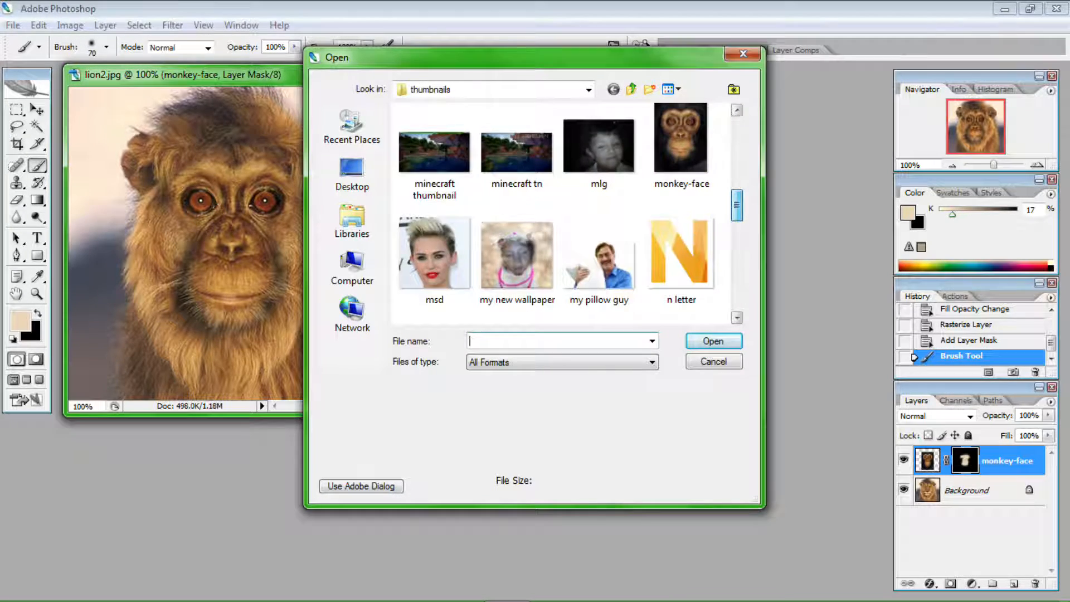
scroll(599, 245, "up", 5)
left_click(599, 245)
key("Return")
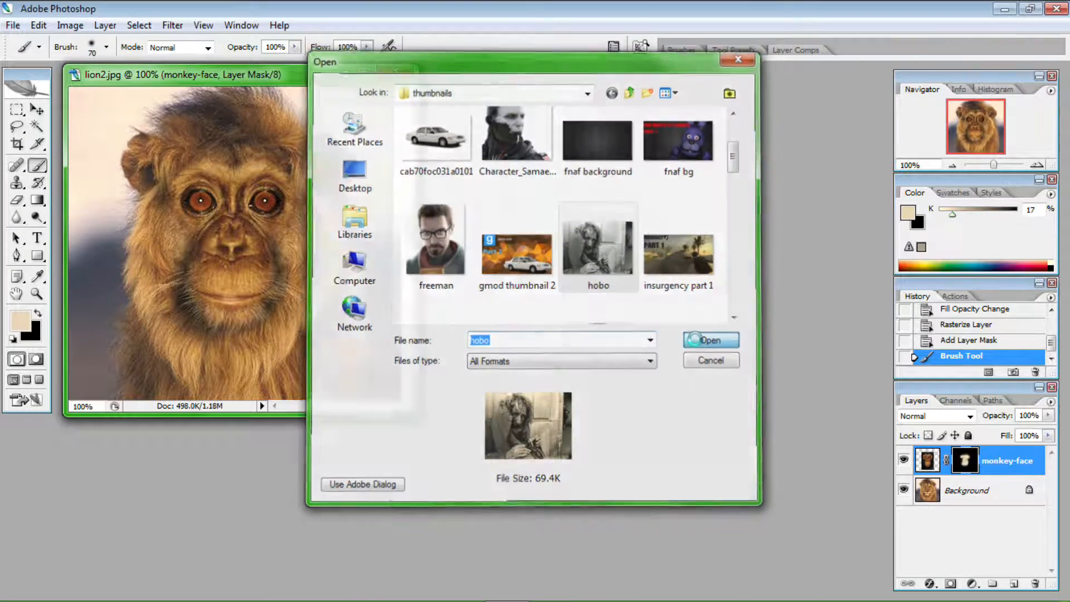
- Place the Character_Samael01a image into the hobo document
left_click(104, 25)
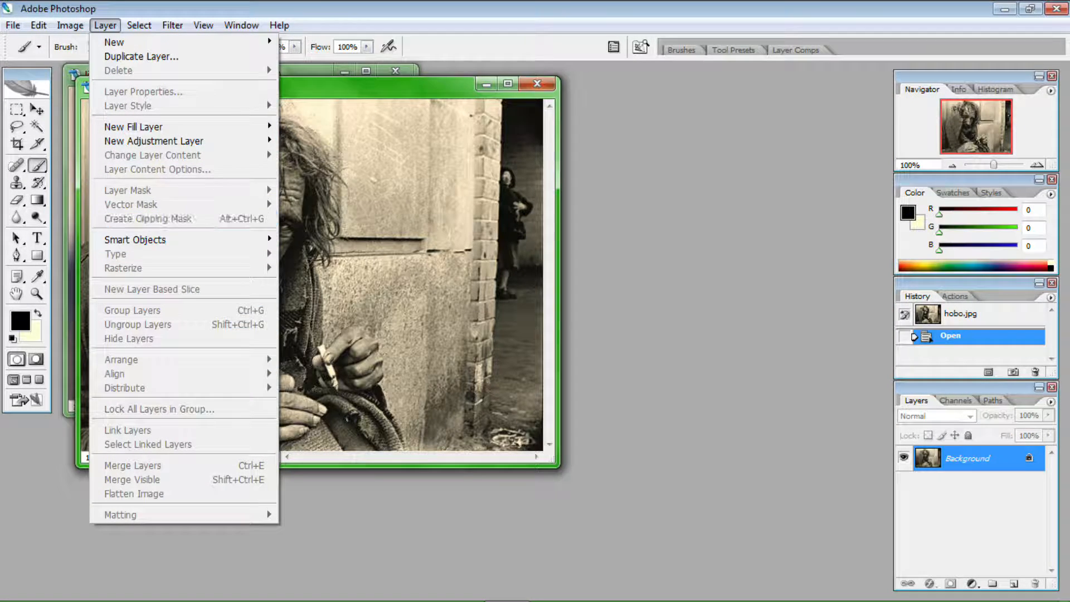
mouse_move(12, 25)
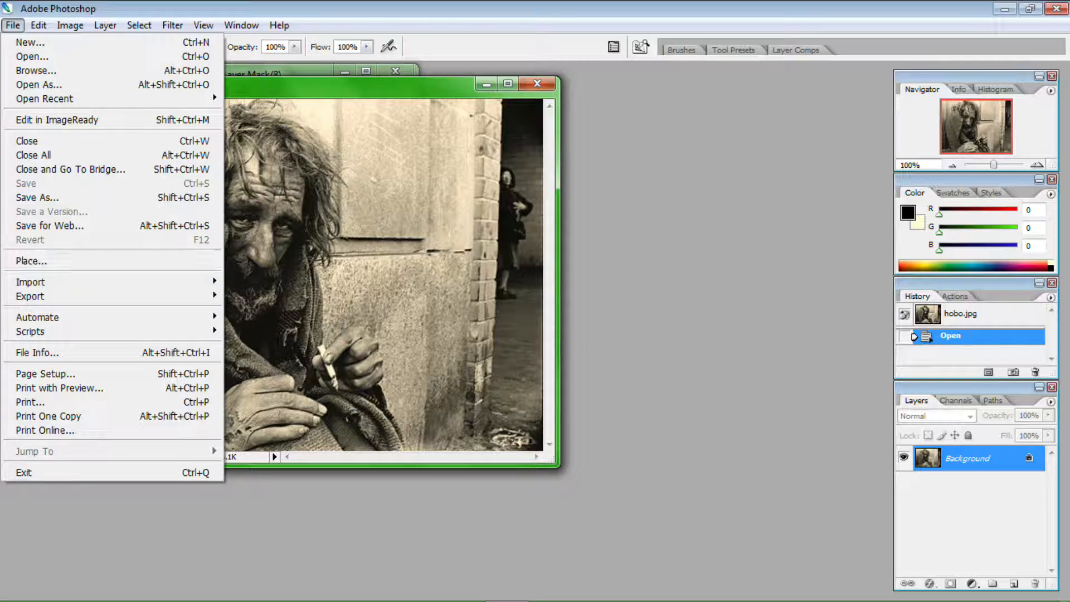
left_click(34, 260)
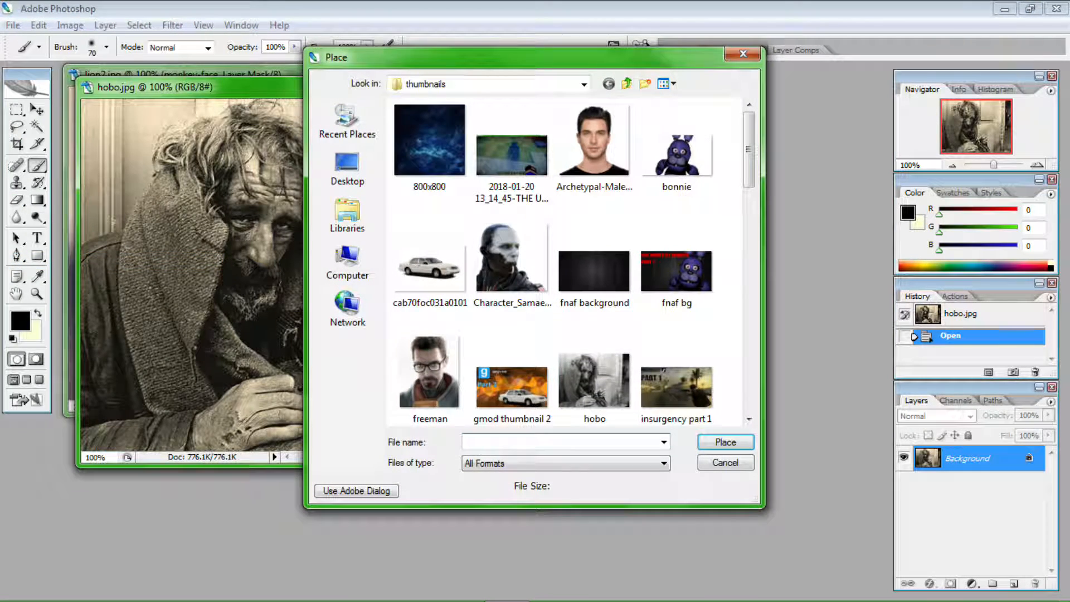
left_click(524, 262)
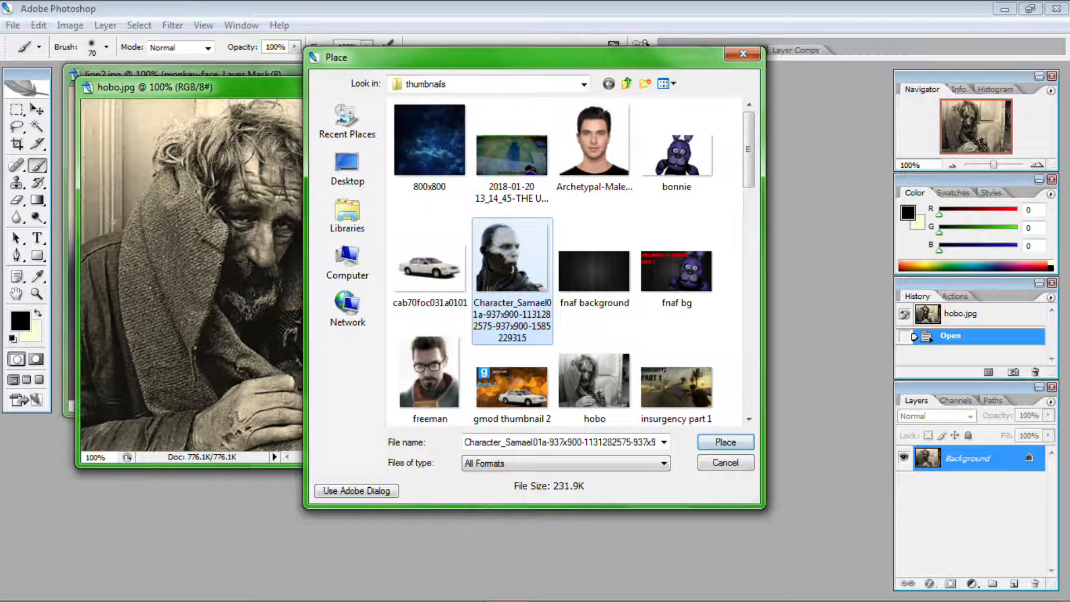
left_click(724, 441)
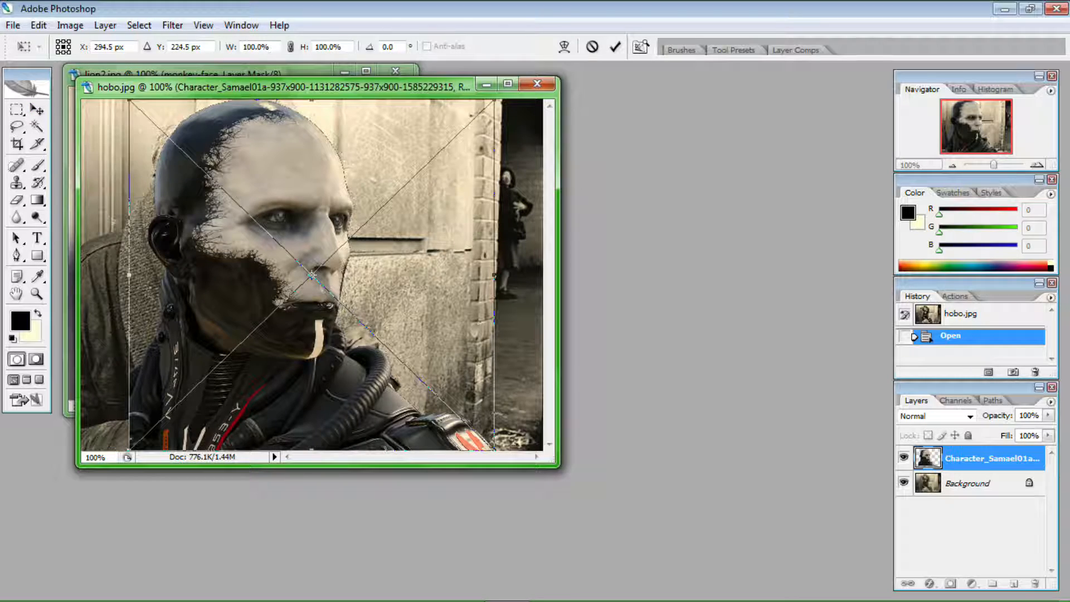
- Scale the placed Samael character to 68.2% width and 82.1% height to suit the size of the hobo's head
left_click_drag(129, 101, 216, 180)
left_click_drag(357, 312, 328, 277)
left_click_drag(328, 415, 328, 470)
mouse_move(335, 335)
left_mouse_down()
mouse_move(416, 395)
mouse_move(354, 336)
left_mouse_up()
left_click_drag(208, 146, 295, 250)
left_click_drag(390, 383, 302, 295)
left_click_drag(210, 163, 95, 29)
left_click_drag(250, 234, 312, 326)
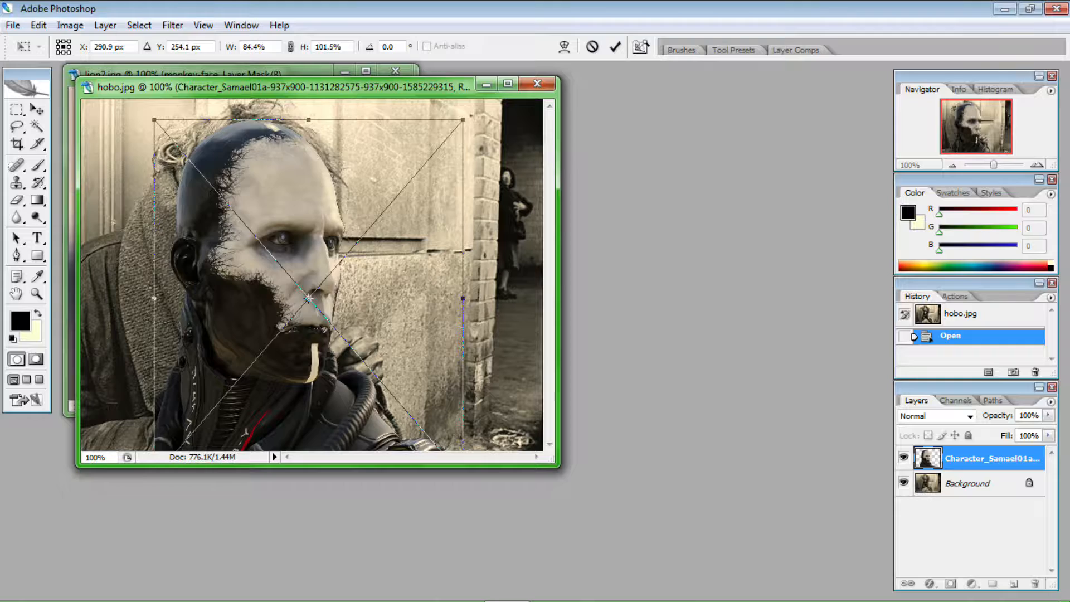
left_click_drag(153, 119, 214, 188)
left_click_drag(334, 340, 310, 314)
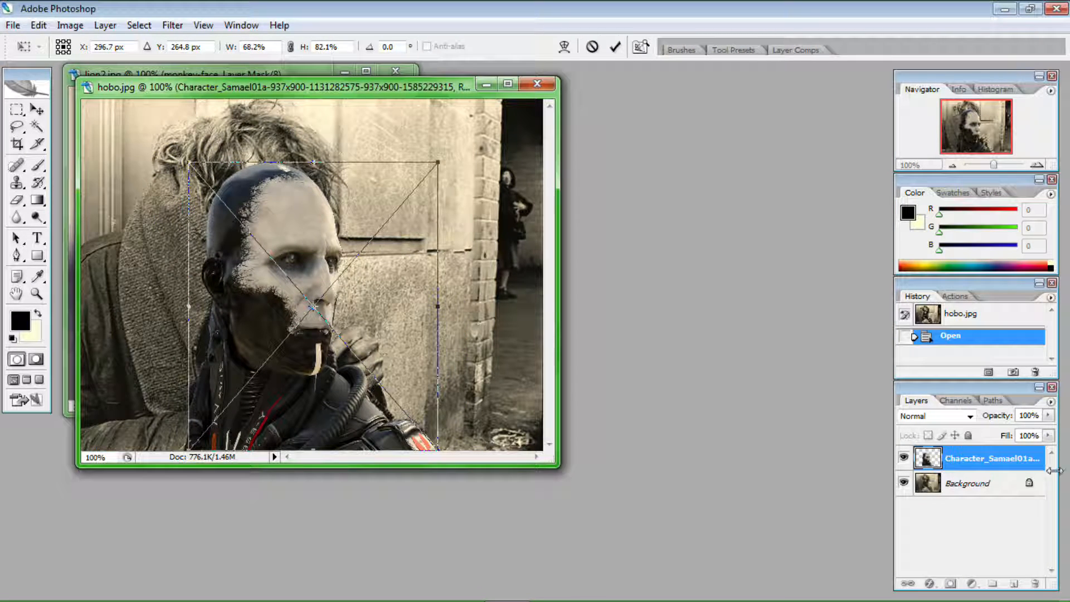
- Reduce the Samael layer's fill to 58%, align its face over the hobo's face, and commit the placement
left_click(1047, 435)
left_click_drag(1001, 450, 1000, 450)
left_click(1048, 435)
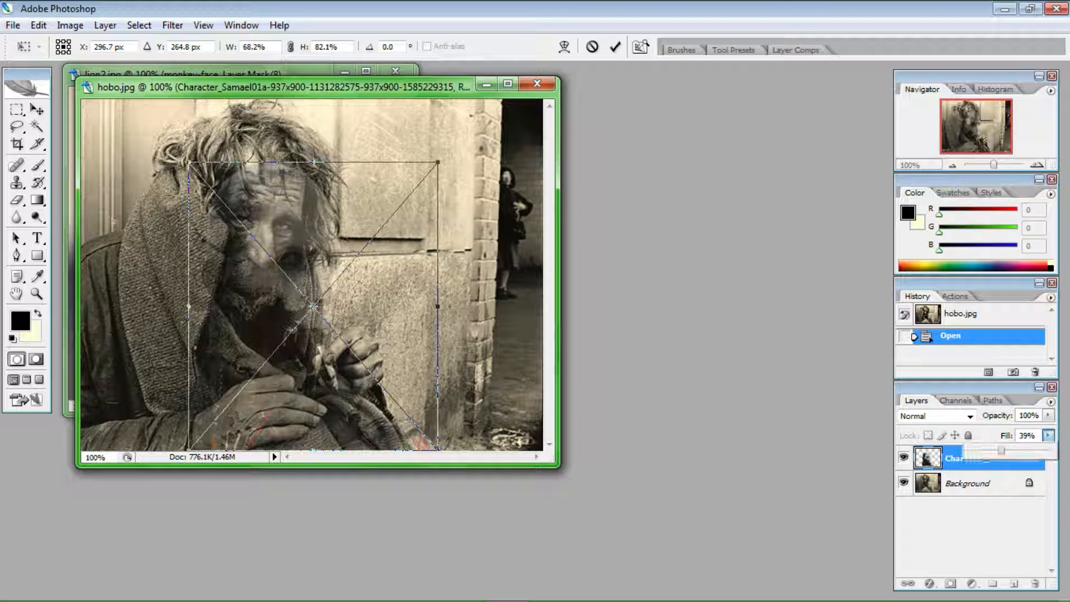
left_click_drag(292, 330, 273, 287)
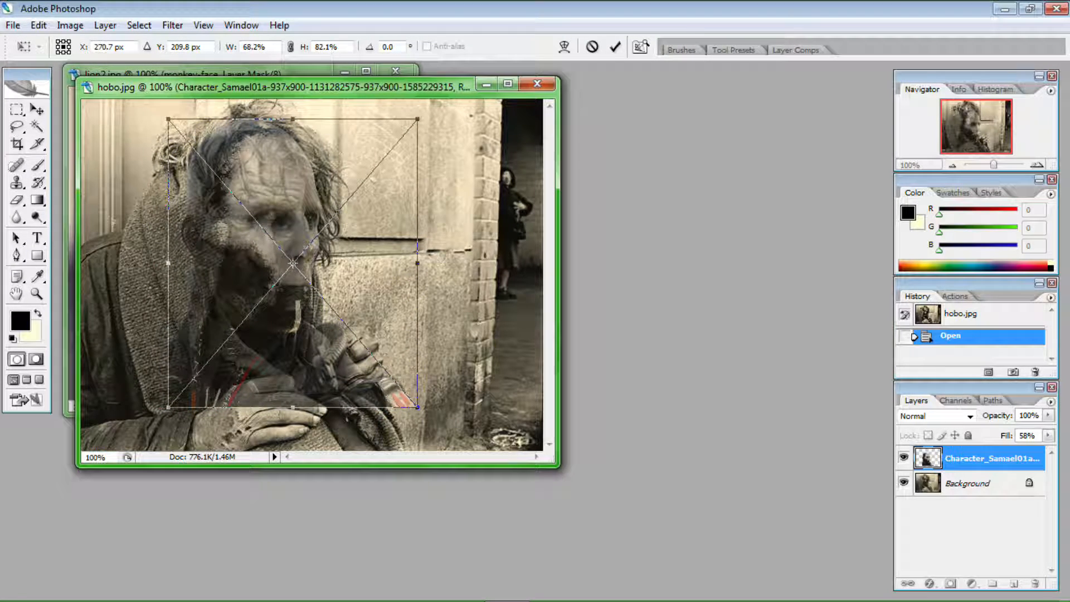
key("Return")
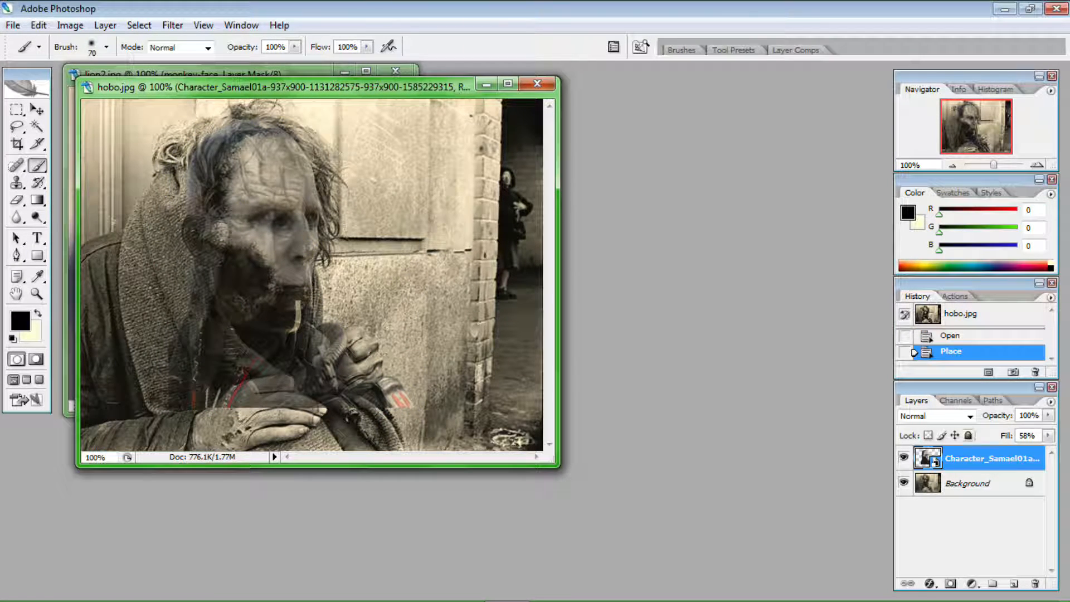
- Set the Samael layer's fill back to 100% and add a Hide All layer mask to it
left_click(1047, 435)
left_click_drag(1015, 450, 1050, 450)
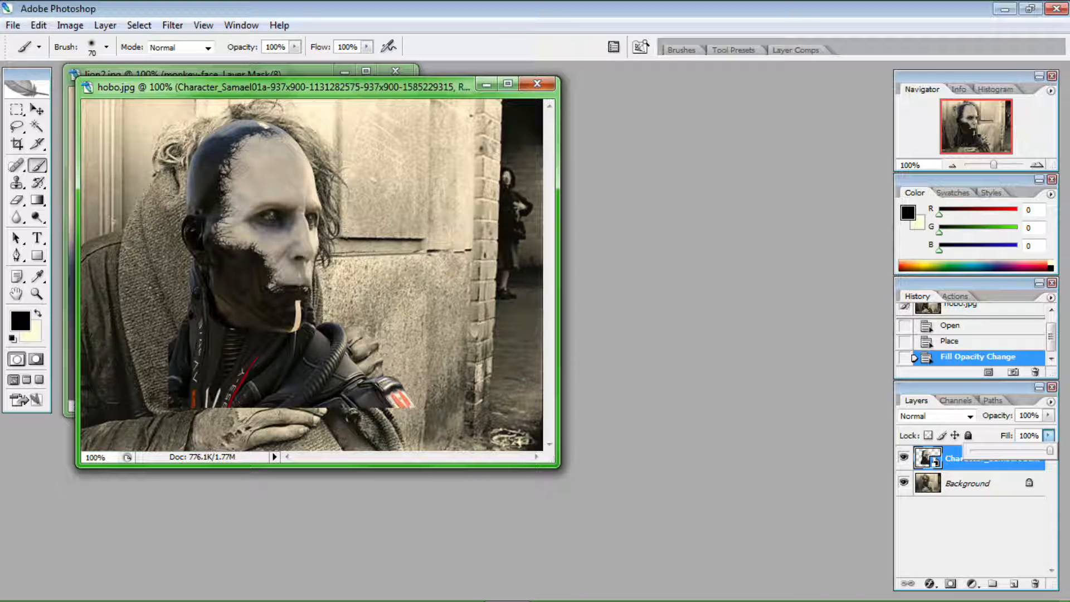
left_click(105, 25)
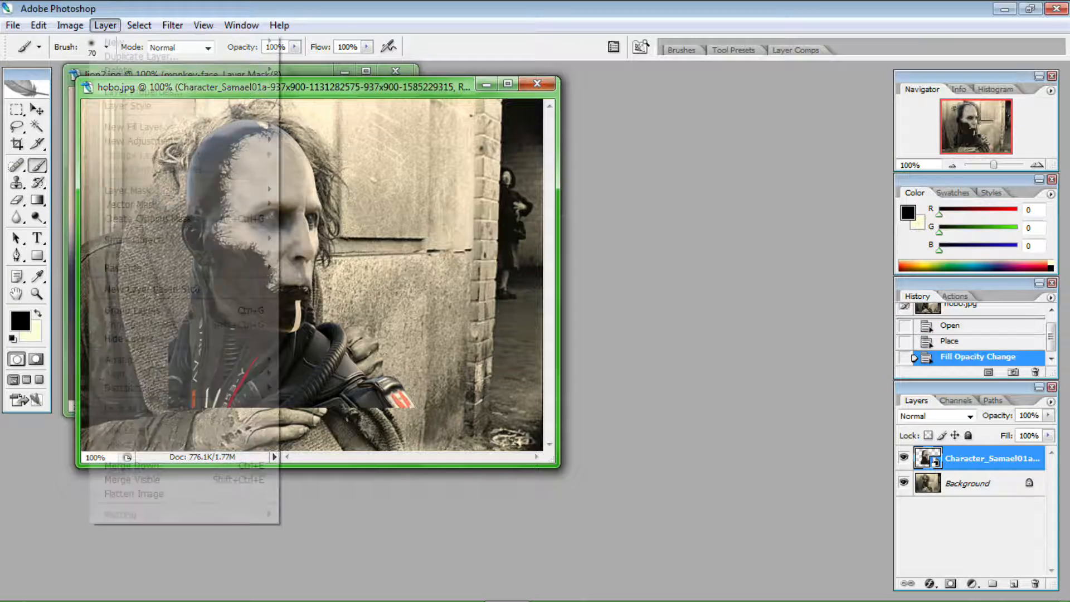
mouse_move(167, 190)
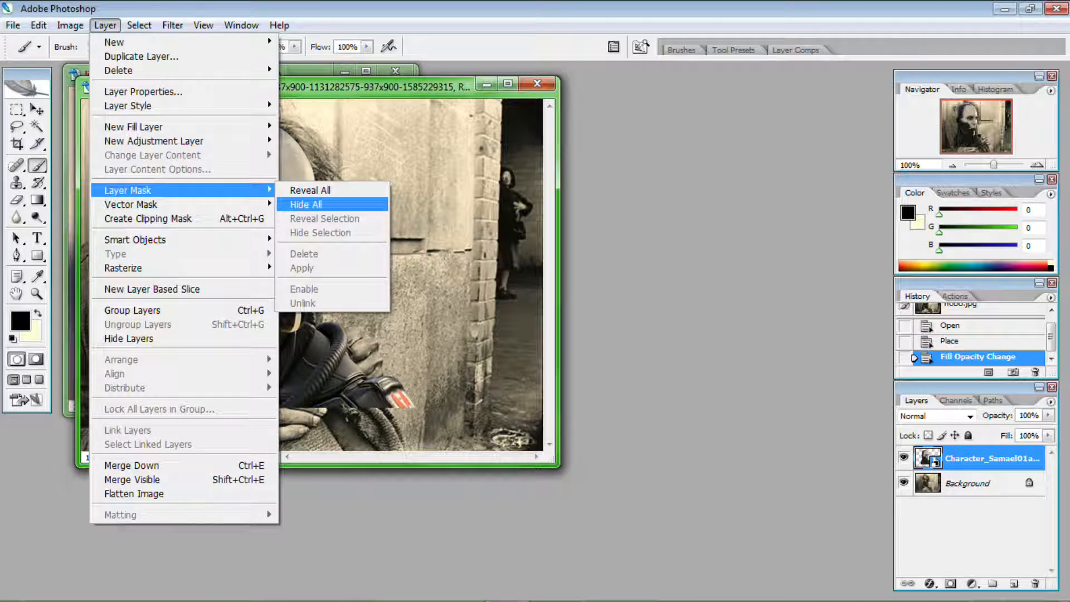
left_click(301, 204)
- Brush on the mask to bring in Samael's forehead, eyes, nose and jaw over the hobo's face
mouse_move(236, 201)
left_mouse_down()
mouse_move(282, 207)
mouse_move(285, 231)
mouse_move(251, 224)
mouse_move(240, 291)
mouse_move(284, 271)
mouse_move(293, 247)
mouse_move(253, 262)
mouse_move(296, 197)
mouse_move(300, 178)
mouse_move(275, 166)
mouse_move(246, 191)
mouse_move(259, 222)
mouse_move(250, 282)
mouse_move(300, 304)
mouse_move(279, 300)
mouse_move(262, 317)
mouse_move(332, 315)
left_mouse_up()
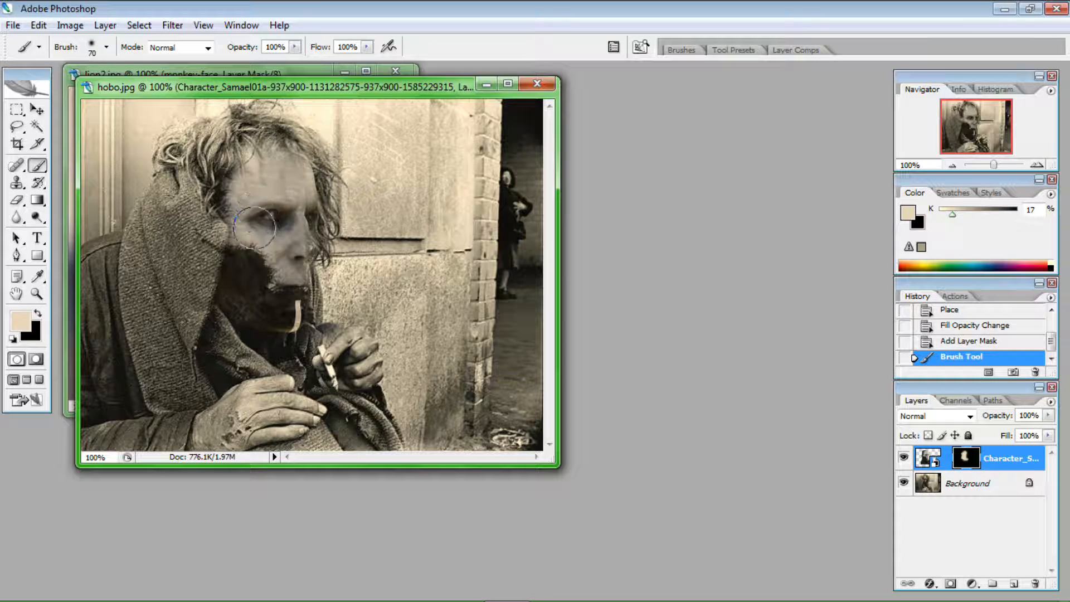
left_click(300, 205)
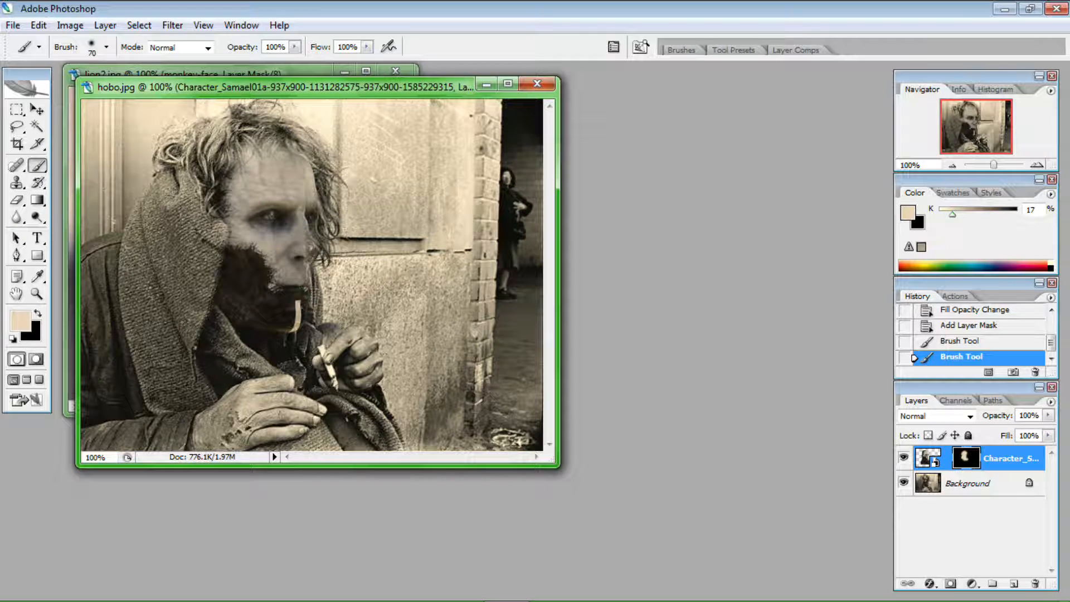
- Open the fnaf background image from the thumbnails folder
left_click(12, 25)
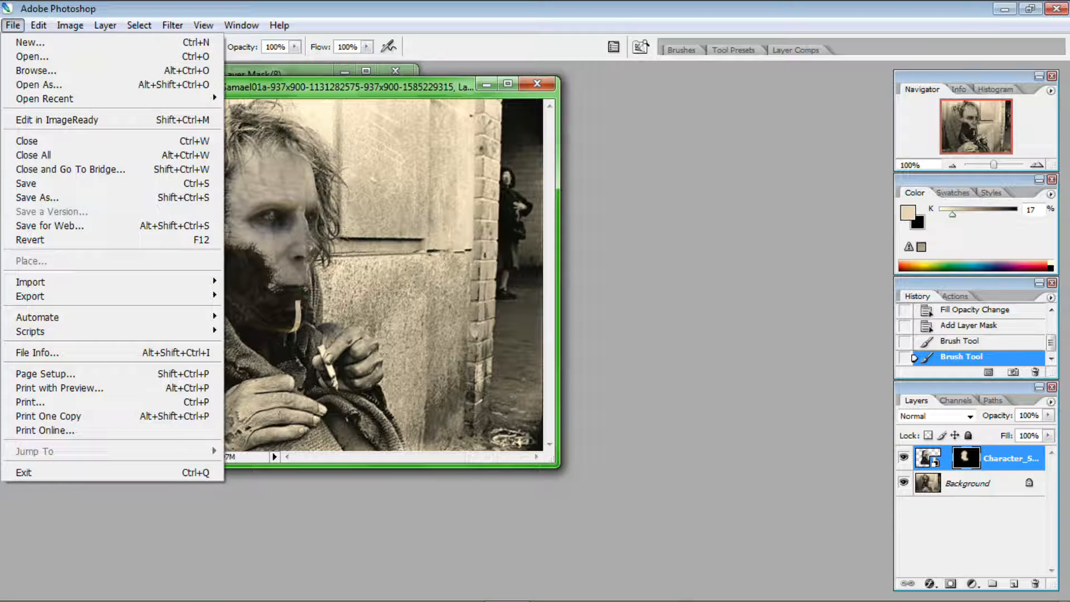
key("Escape")
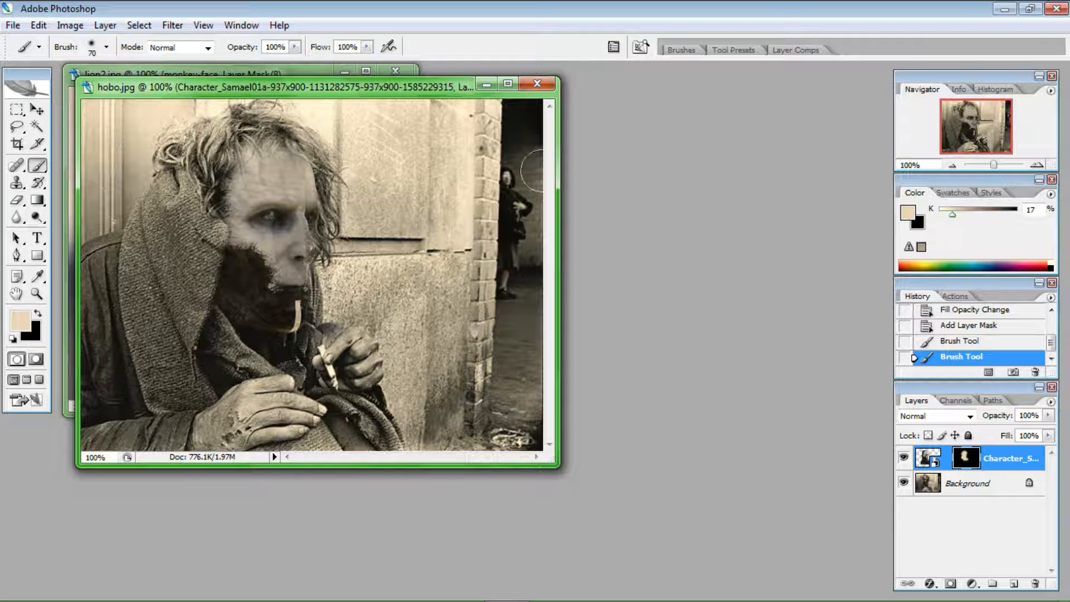
left_click(12, 25)
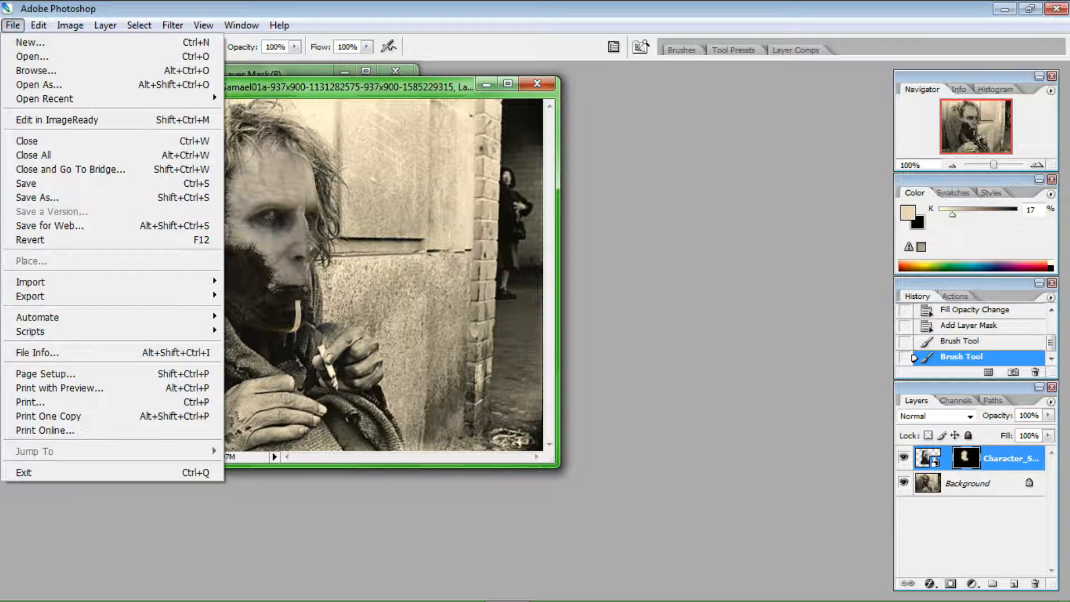
left_click(33, 57)
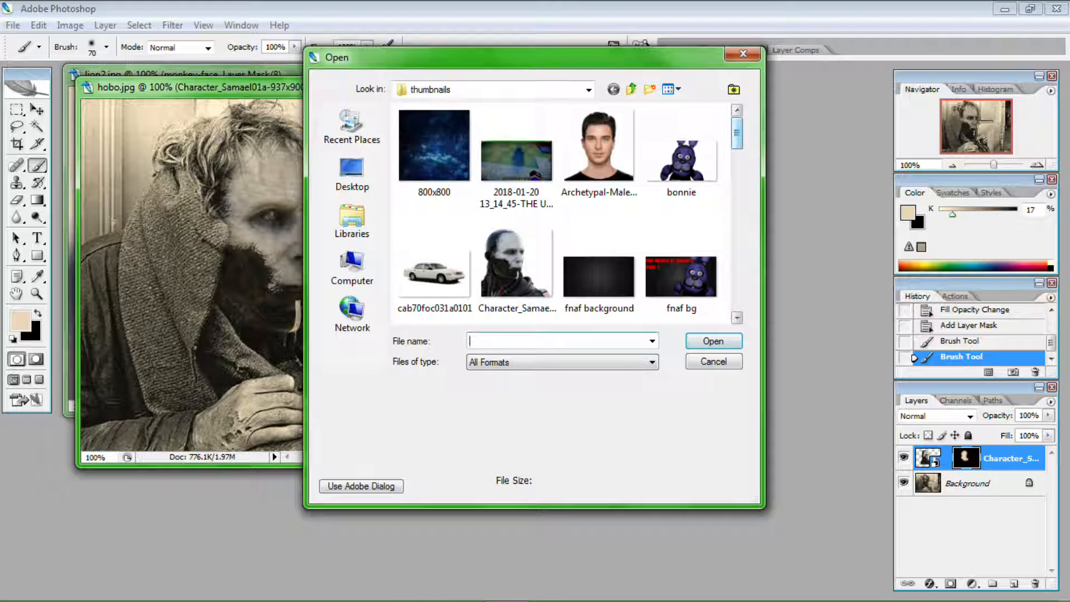
scroll(557, 212, "down", 2)
scroll(557, 212, "down", 3)
scroll(557, 212, "up", 2)
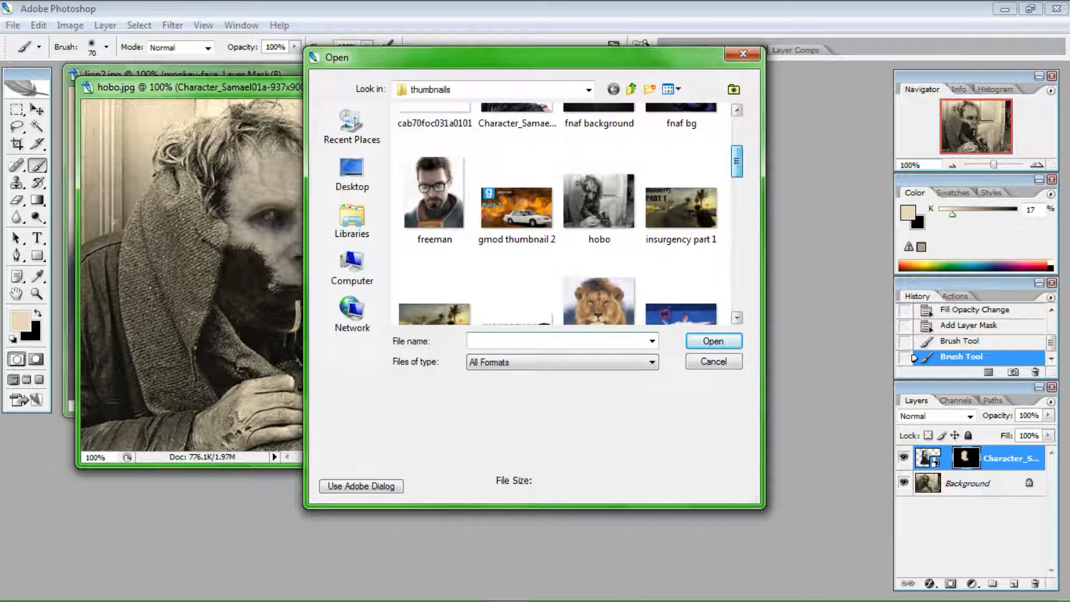
scroll(599, 223, "down", 2)
scroll(599, 222, "up", 5)
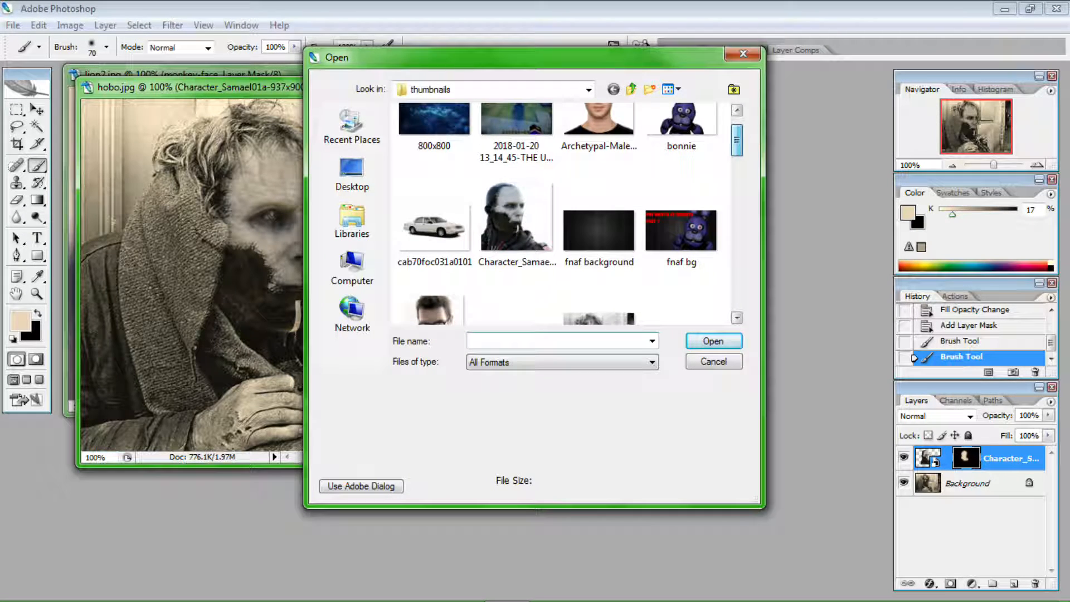
left_click(599, 223)
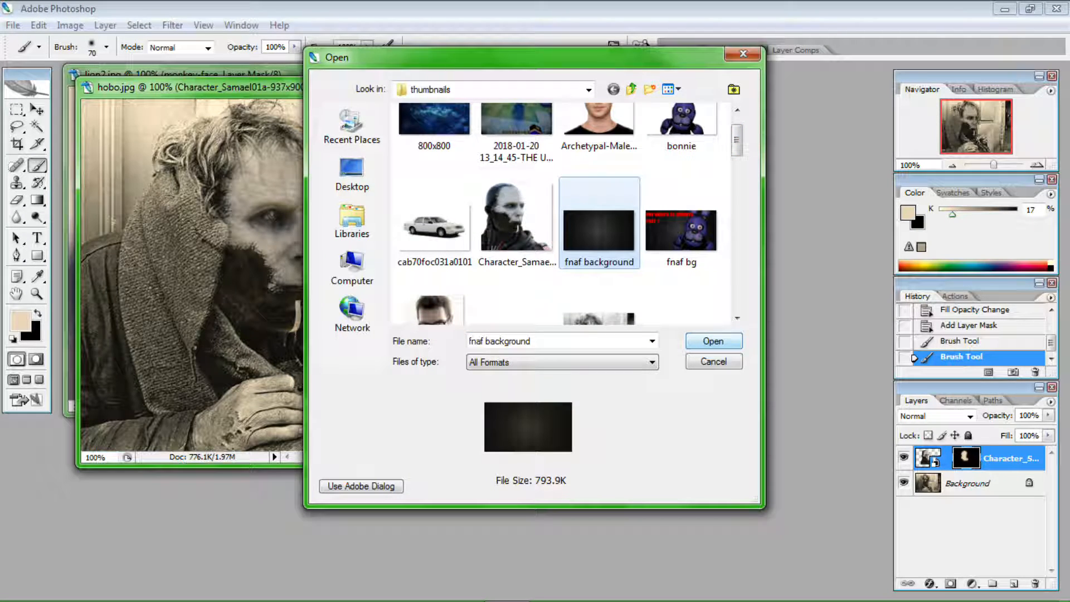
left_click(710, 340)
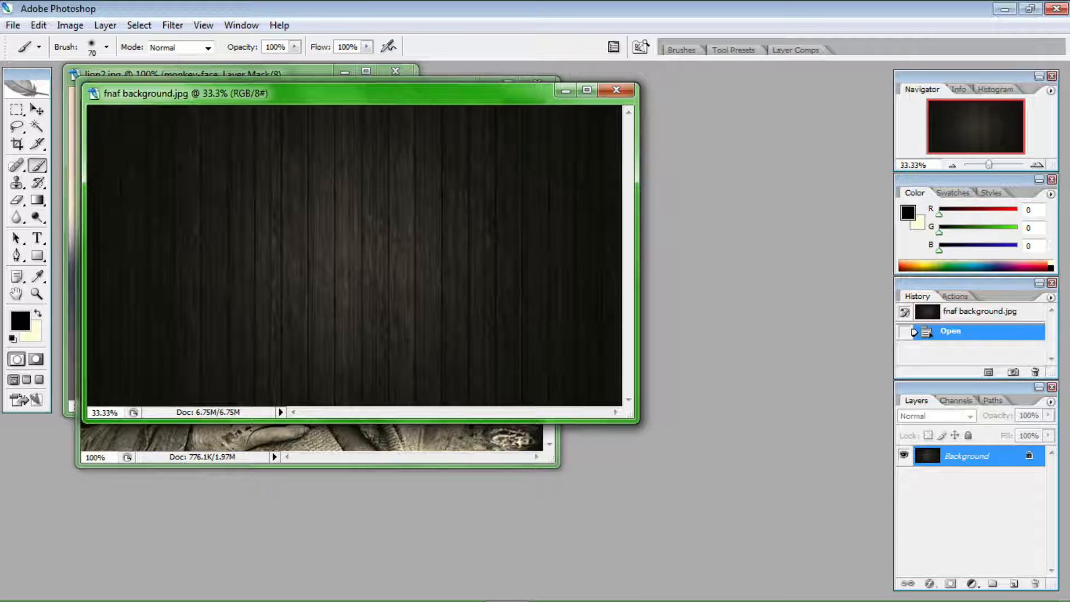
- Place the bonnie image into the fnaf background document and move it toward the left side of the canvas
left_click(105, 26)
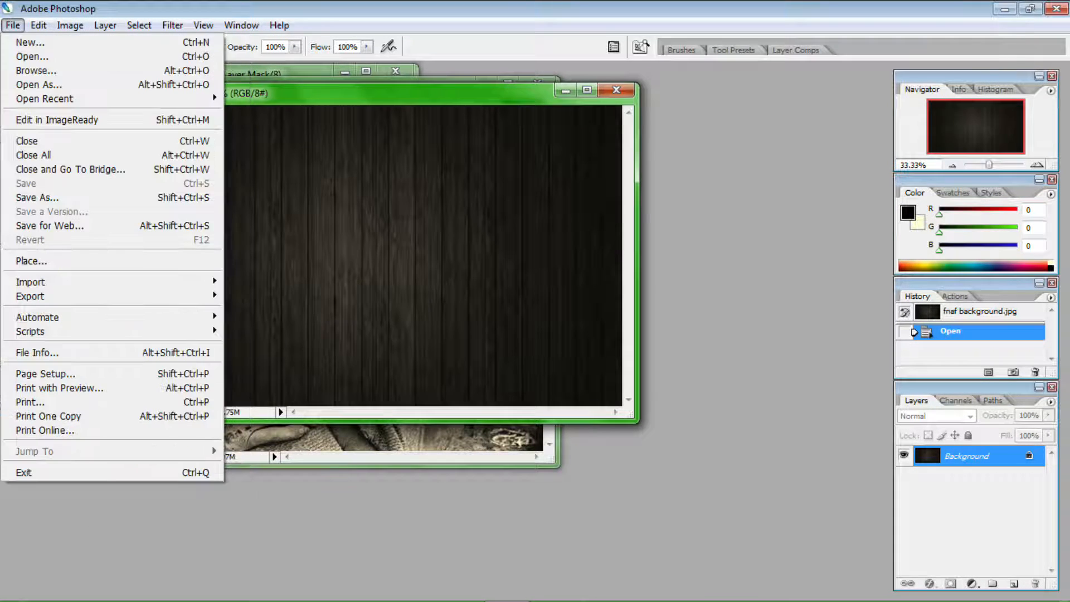
left_click(28, 261)
left_click(676, 153)
left_click(724, 442)
left_click_drag(415, 222, 277, 248)
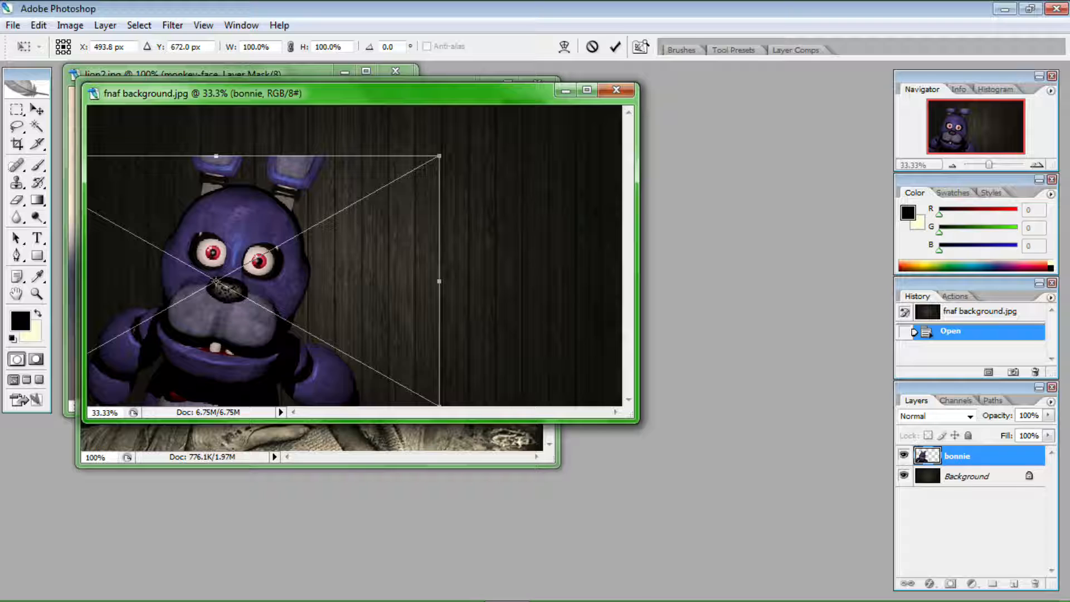
- Enlarge the placed bonnie image proportionally to 120.5% and commit the placement
left_click_drag(439, 155, 502, 117)
left_click_drag(406, 356, 389, 343)
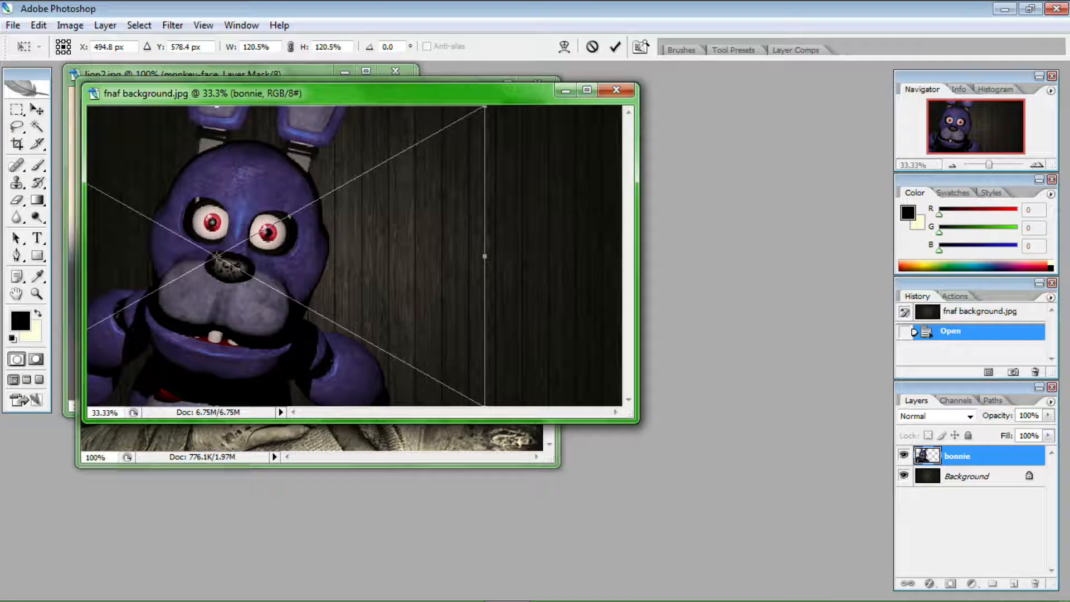
key("Return")
- Try to start horizontal 12 pt text on the wooden wall beside Bonnie
left_click(37, 238)
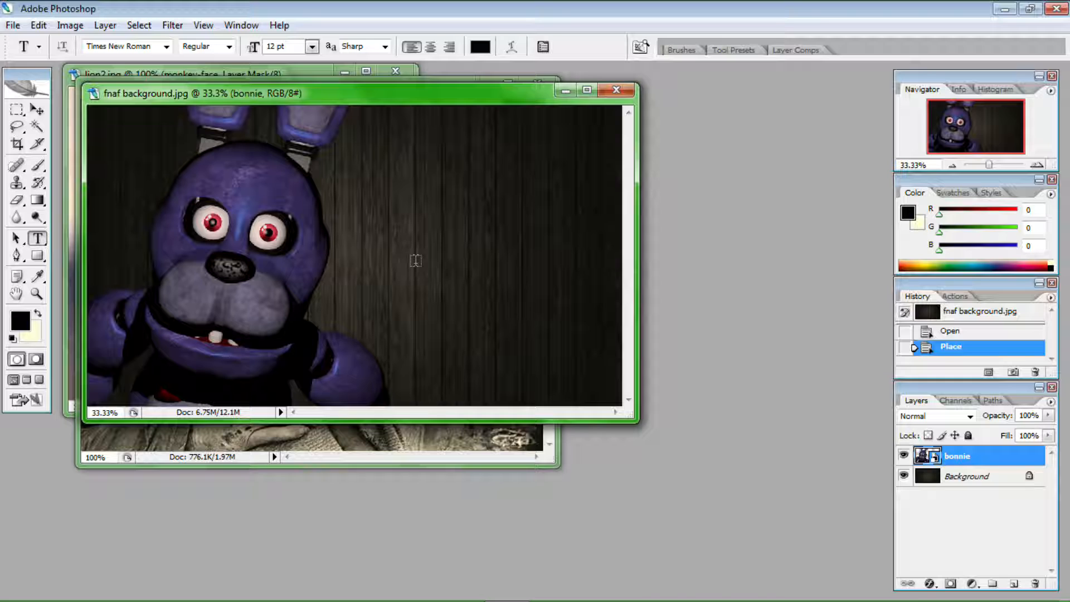
left_click(380, 140)
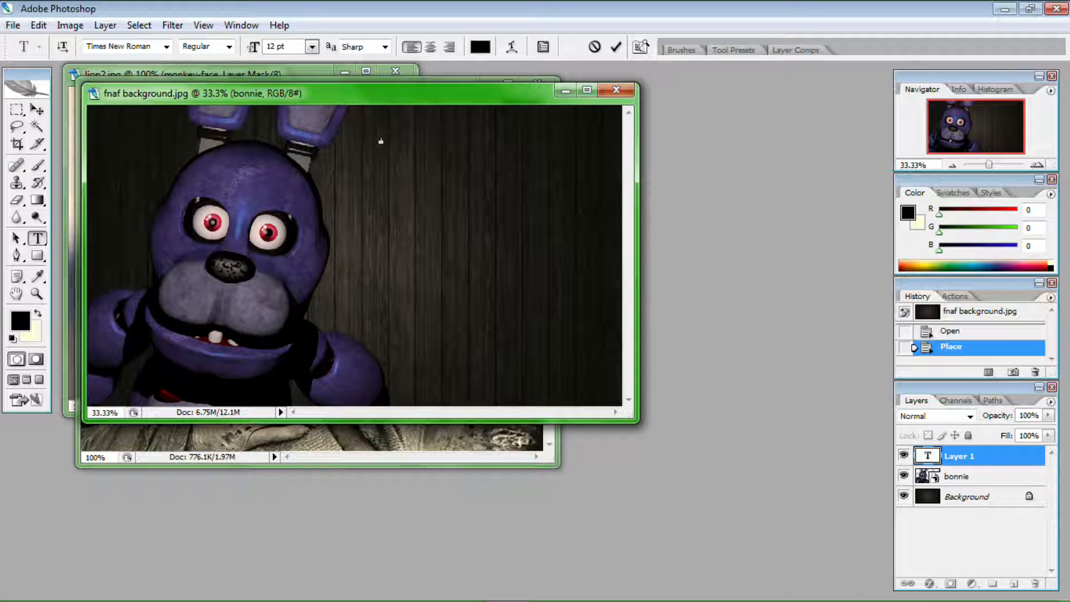
key("ctrl+Return")
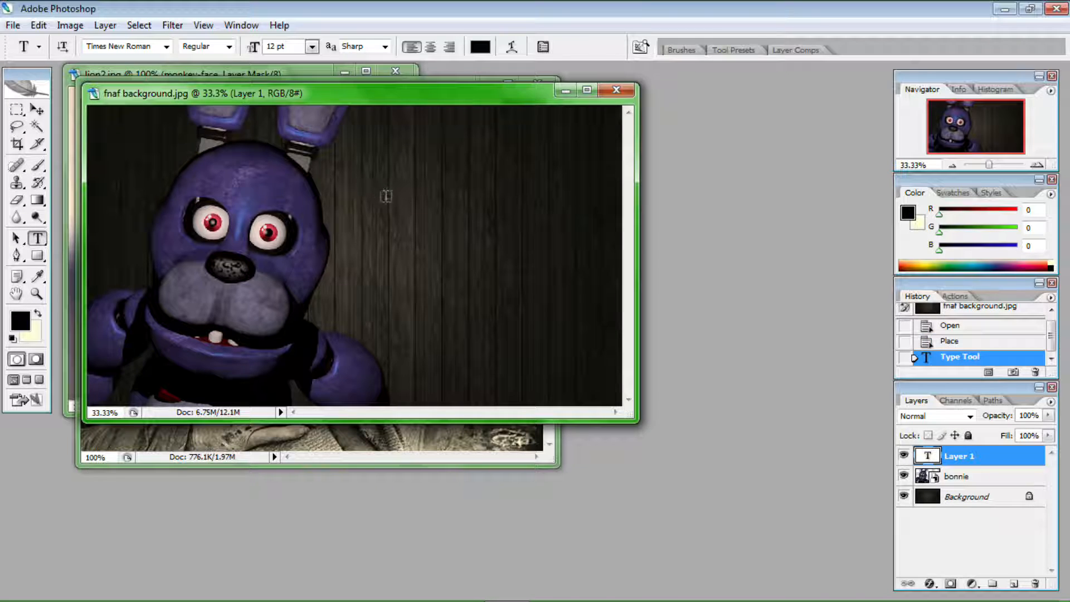
left_click(37, 239)
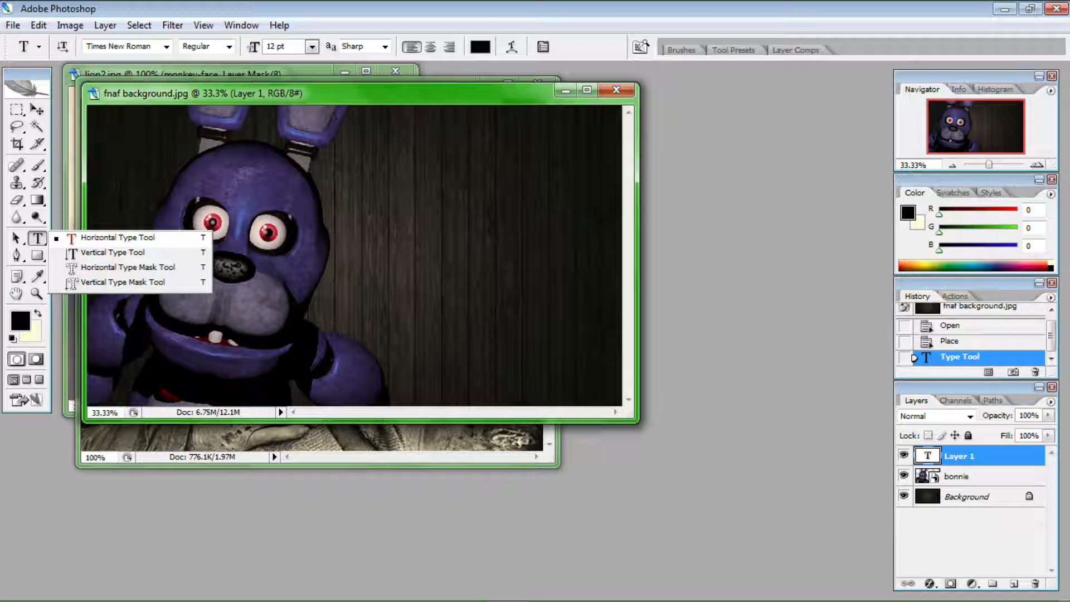
left_click(67, 238)
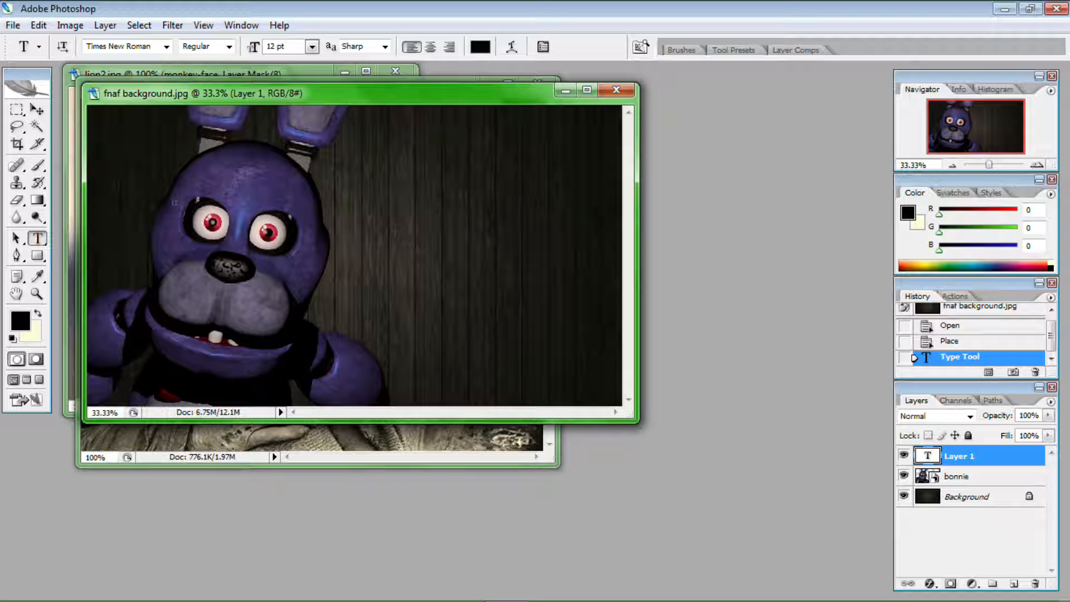
left_click(404, 161)
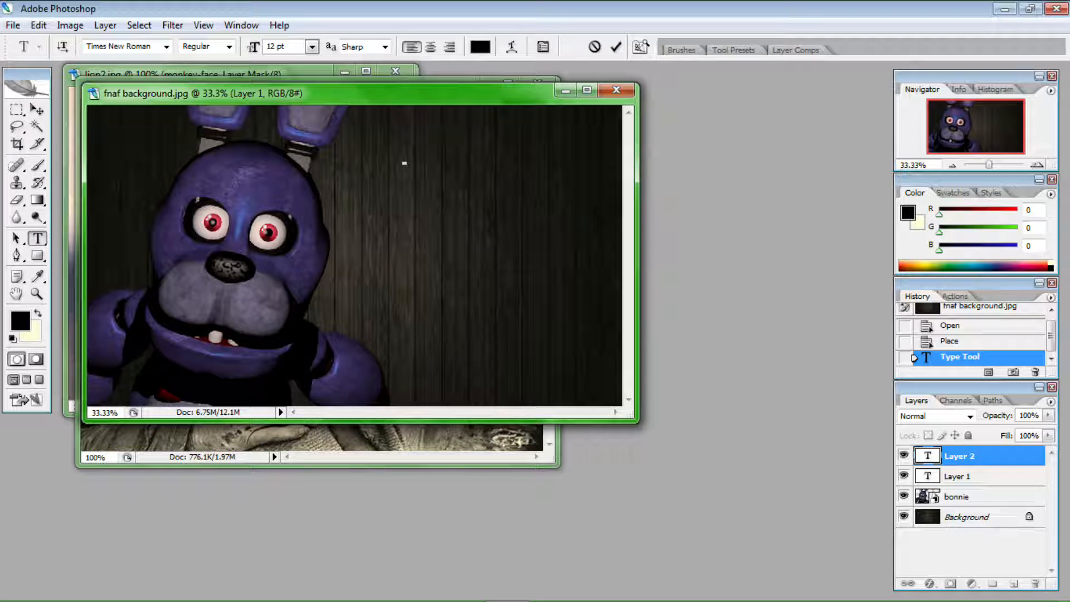
right_click(951, 458)
key("Escape")
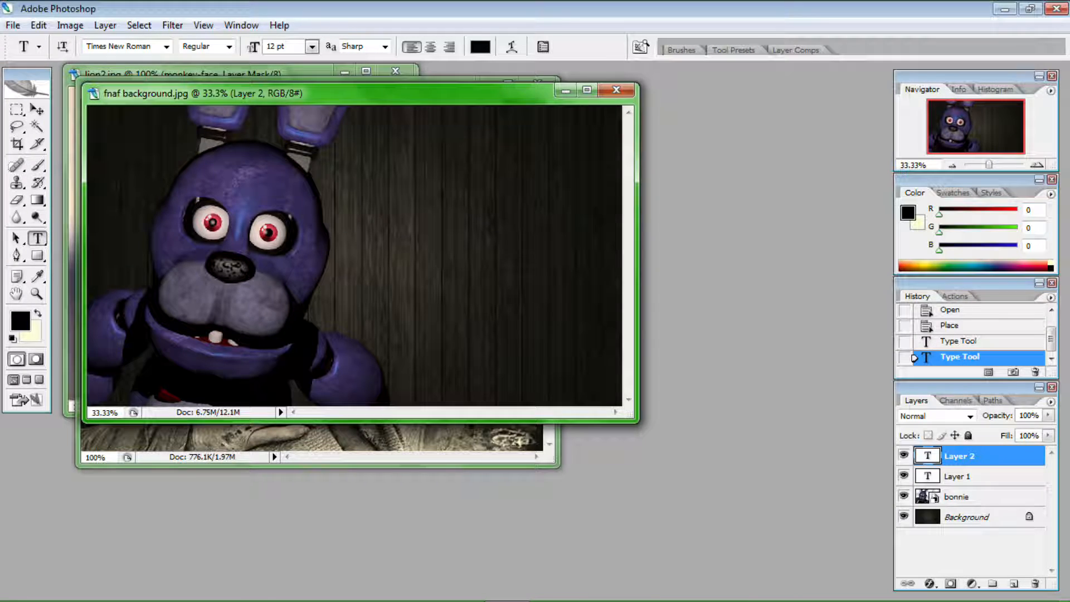
- Delete the two empty text layers, Layer 2 and Layer 1
left_click(954, 400)
left_click(991, 400)
left_click(915, 400)
right_click(964, 456)
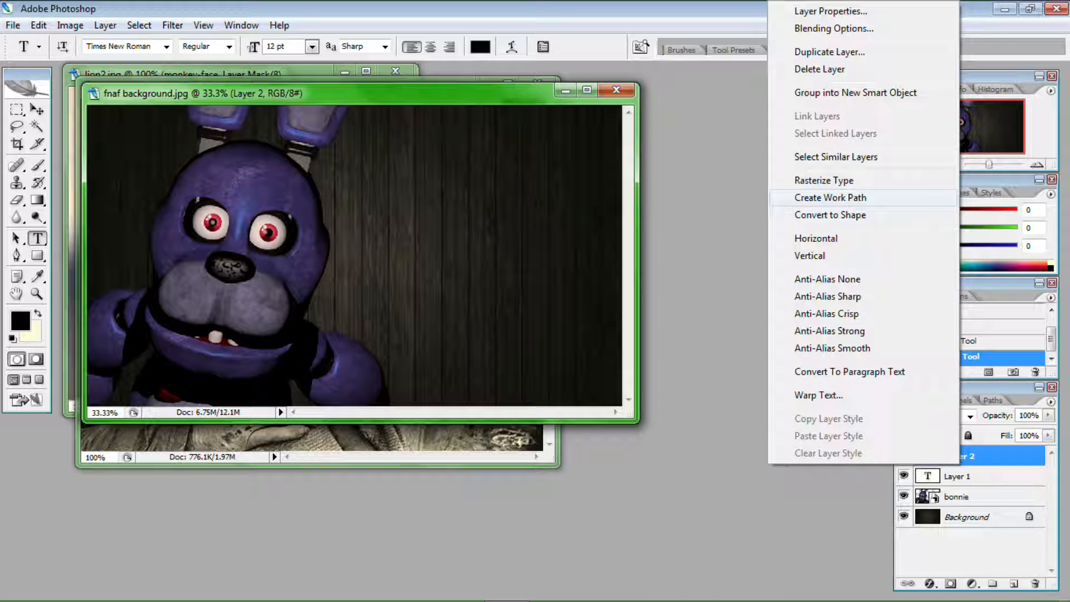
left_click(819, 68)
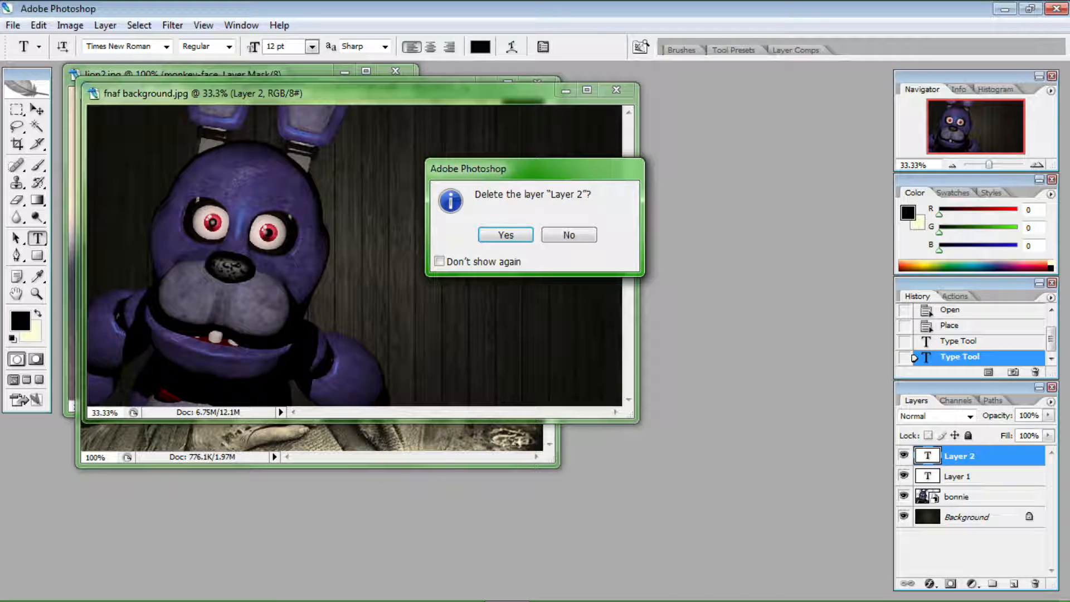
left_click(505, 234)
right_click(957, 456)
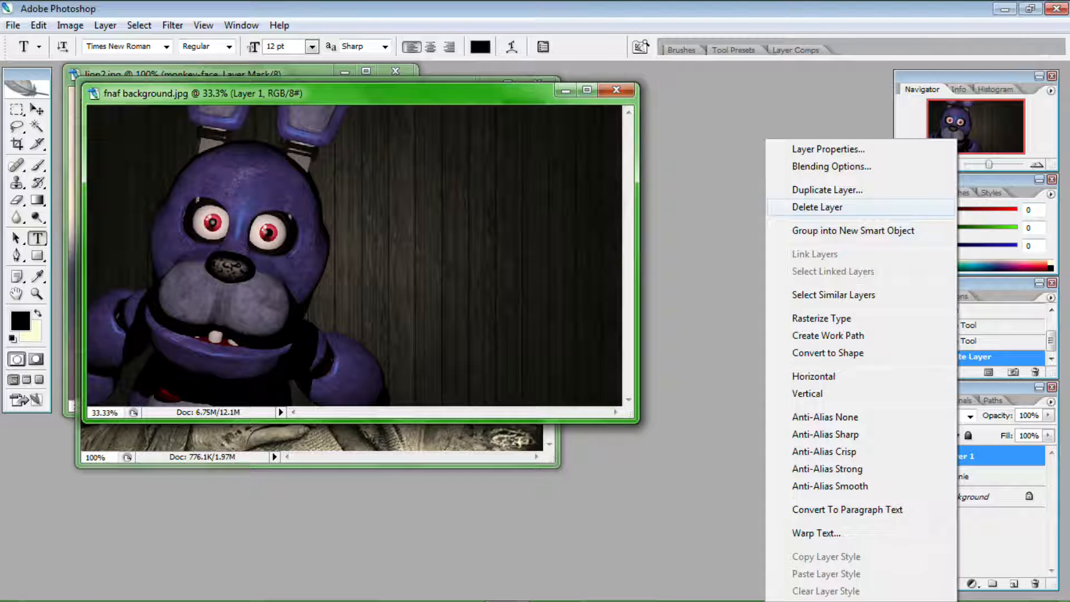
left_click(816, 206)
key("Return")
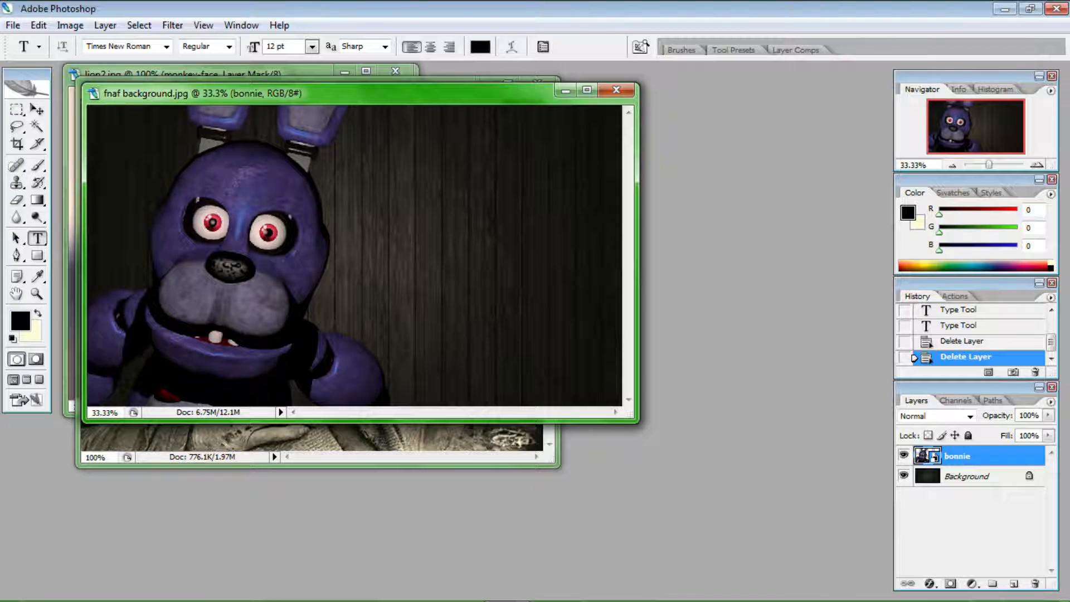
- Set the font size to 72 pt and enter the title "Five nights at fredds part 1" on the wall beside Bonnie
left_click(312, 46)
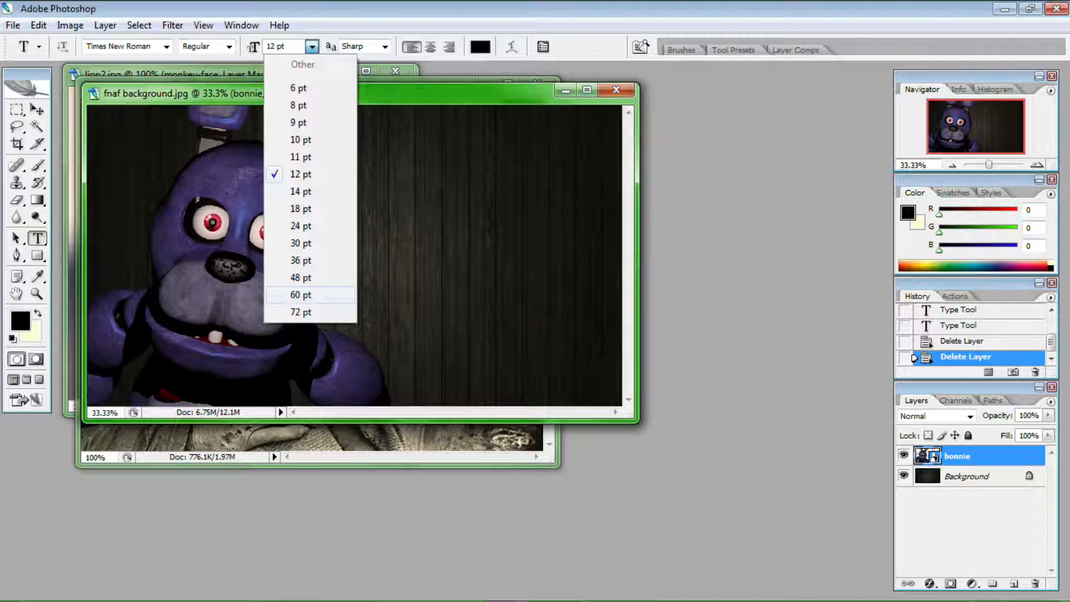
left_click(301, 312)
left_click(399, 187)
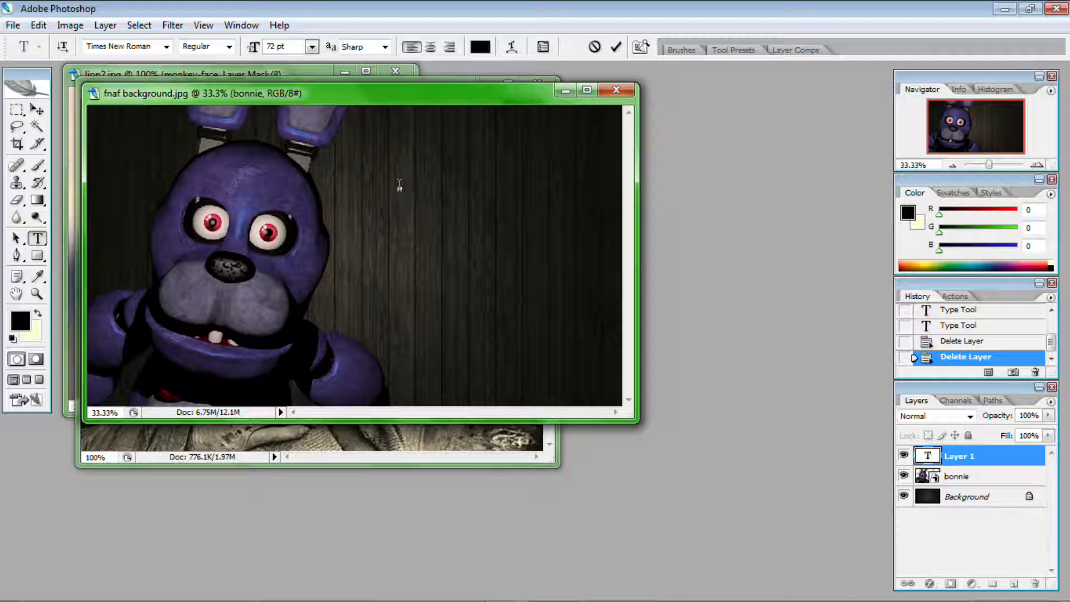
type("Five nights a")
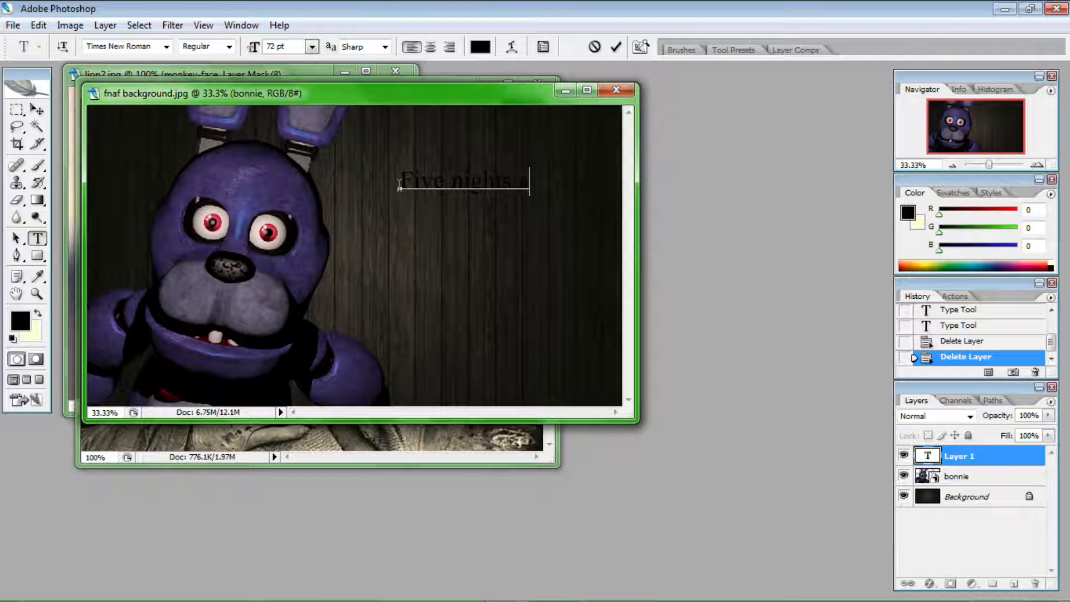
type("t freddys")
- Try to change the title's text color to white (ffffff)
left_click(480, 46)
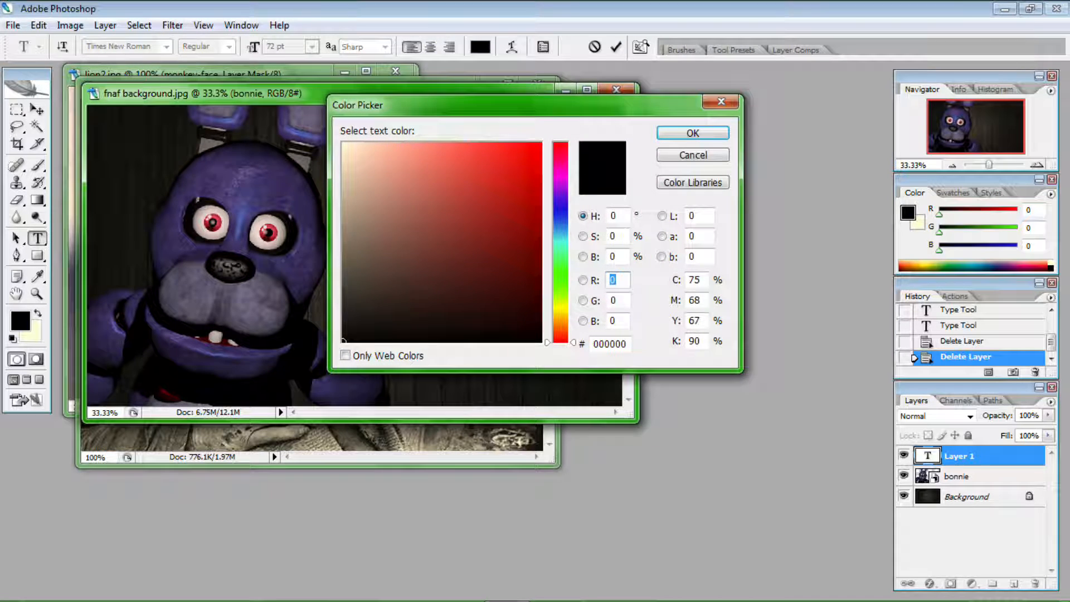
left_click_drag(435, 239, 343, 144)
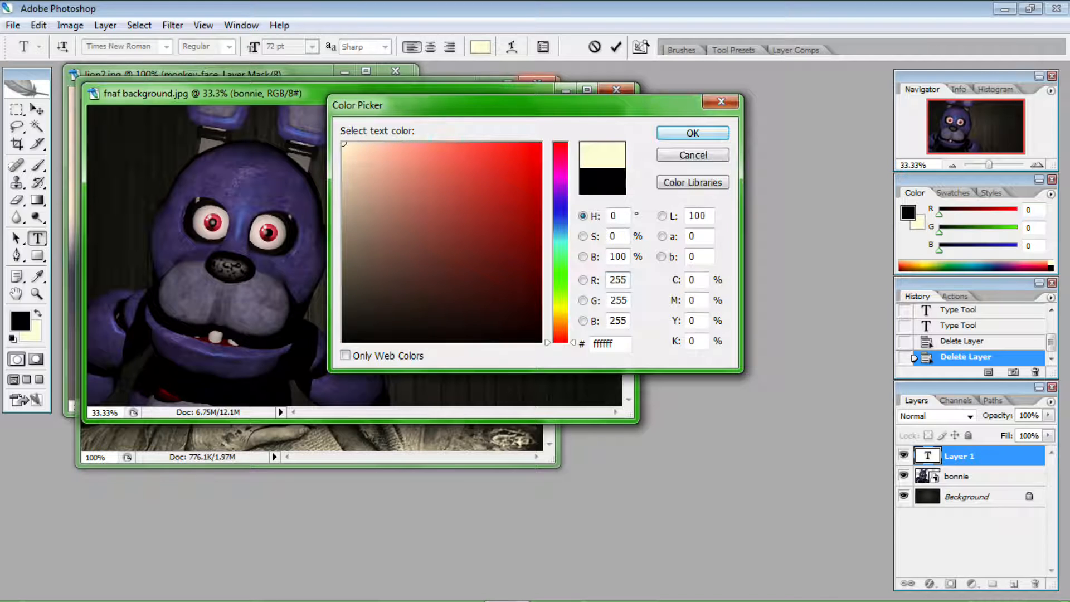
key("Return")
- Select the whole title text and recolor it white
left_click(426, 180)
key("ctrl+a")
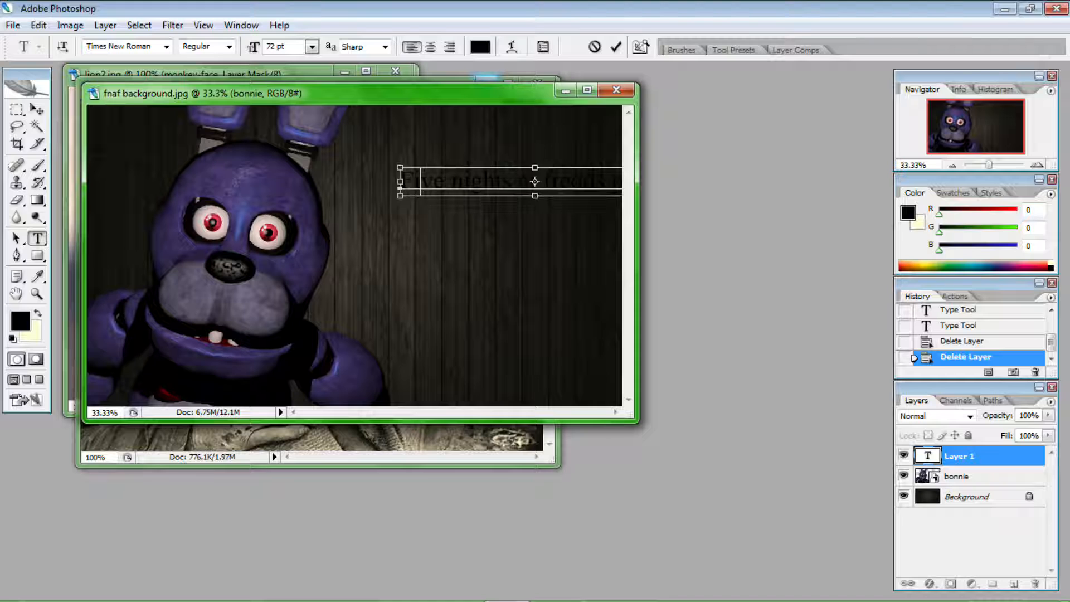
left_click(480, 46)
left_click_drag(412, 146, 342, 143)
left_click(693, 133)
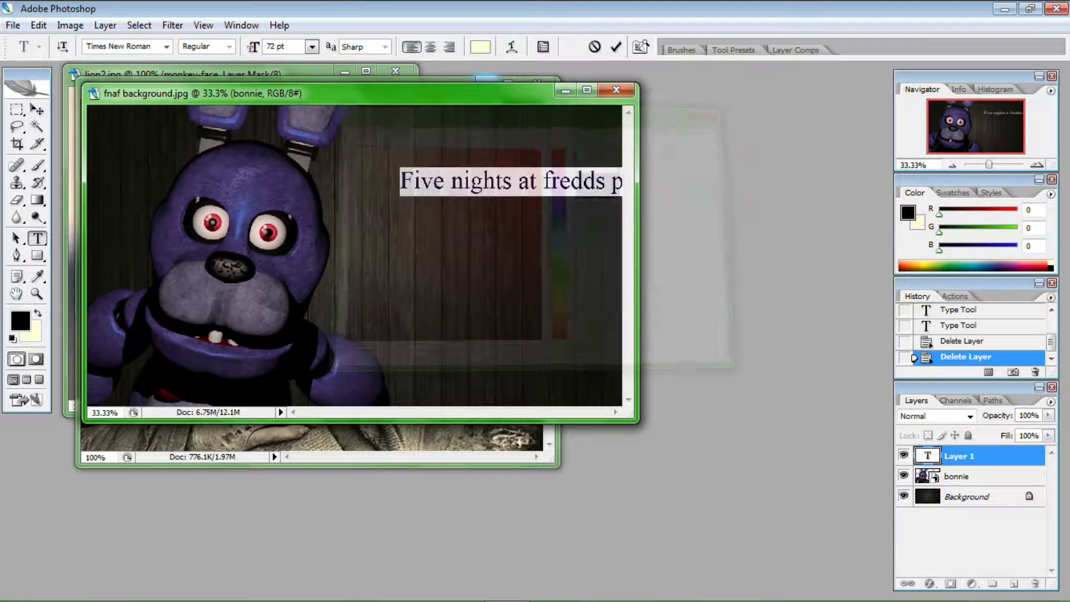
- Move the title text into the upper-right area of the canvas, beside Bonnie's ears
left_click(37, 110)
left_click_drag(501, 181, 438, 153)
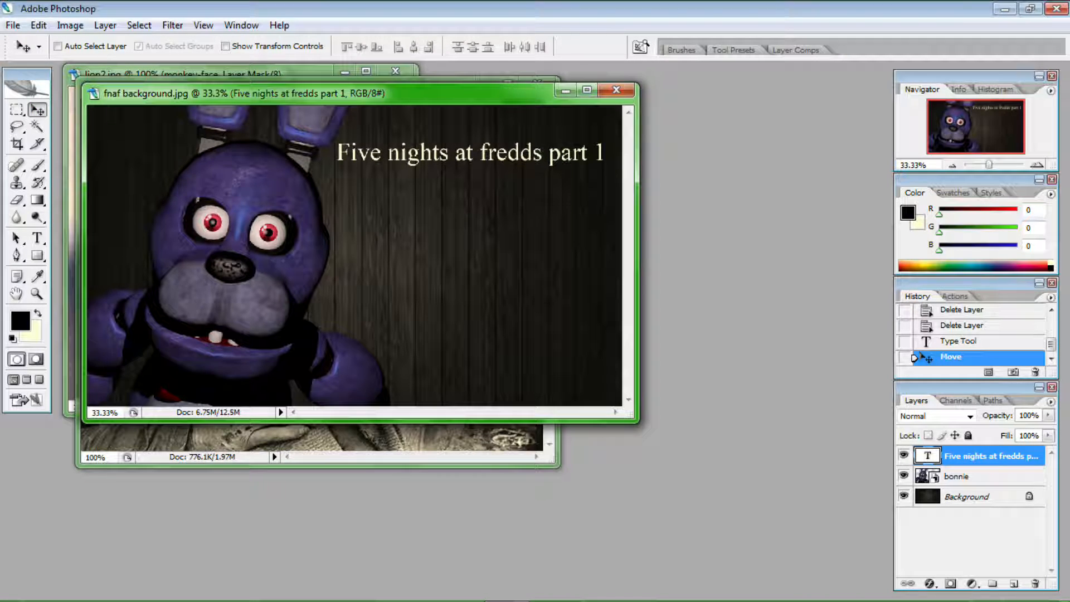
right_click(480, 156)
right_click(480, 156)
right_click(479, 156)
key("Escape")
mouse_move(479, 156)
left_mouse_down()
mouse_move(498, 154)
mouse_move(490, 146)
left_mouse_up()
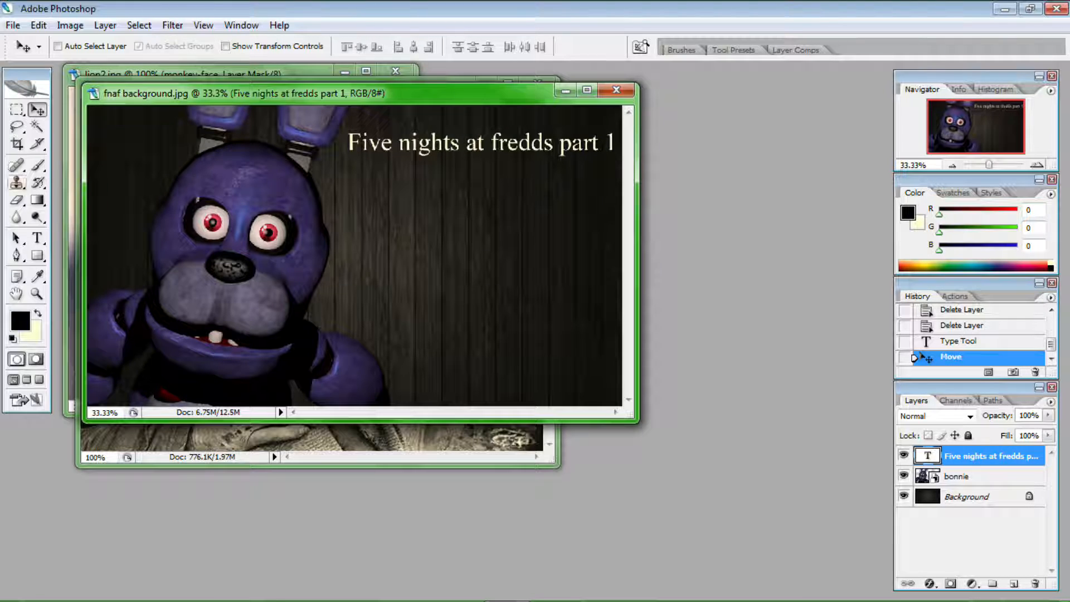
right_click(962, 456)
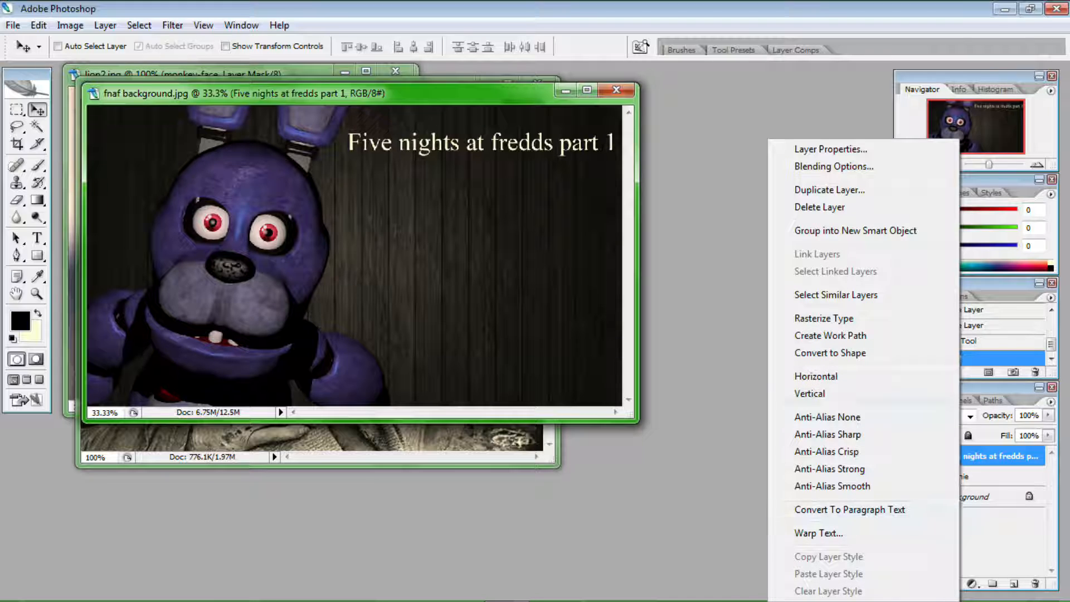
left_click(830, 149)
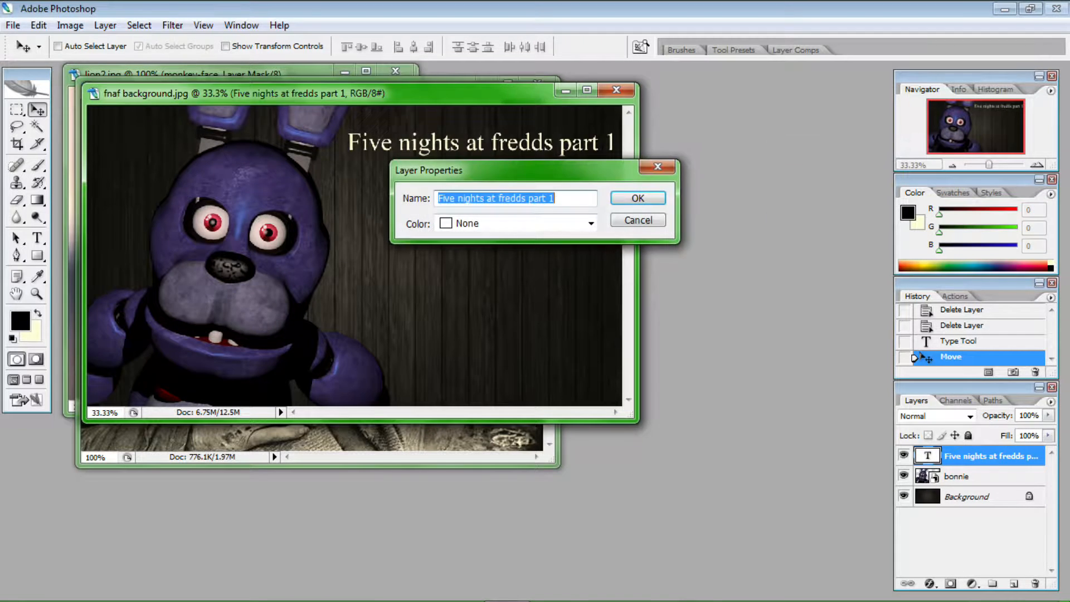
key("Return")
- Rasterize the title text layer
right_click(971, 455)
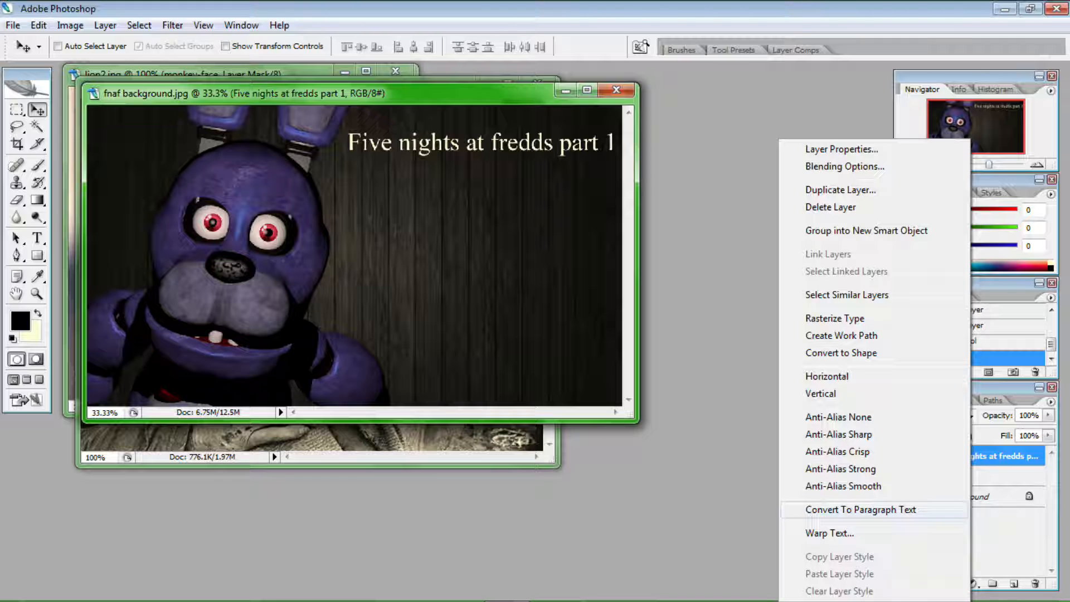
right_click(1003, 455)
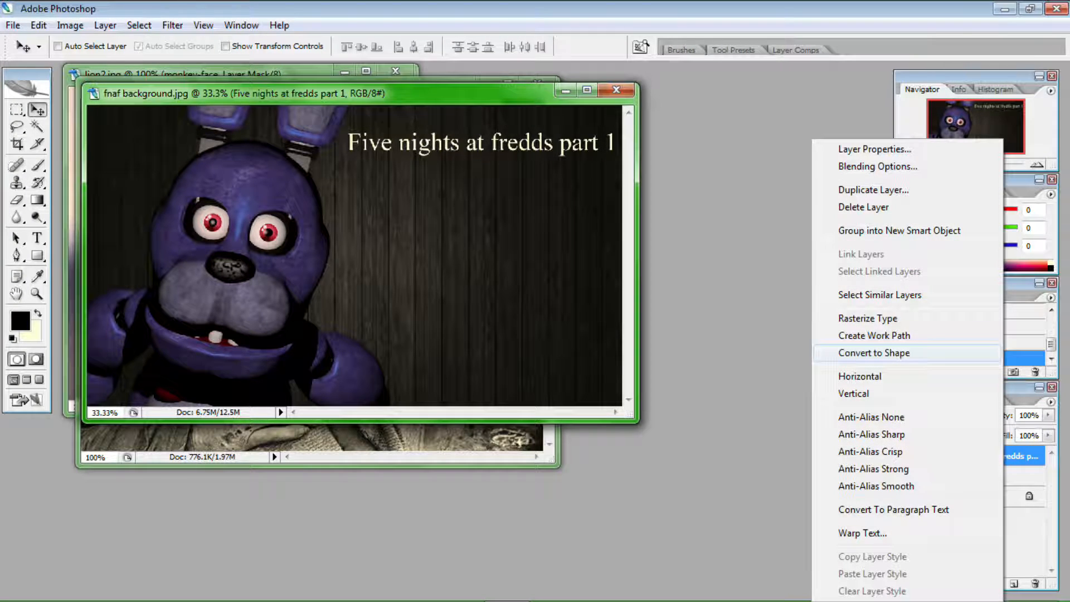
left_click(867, 319)
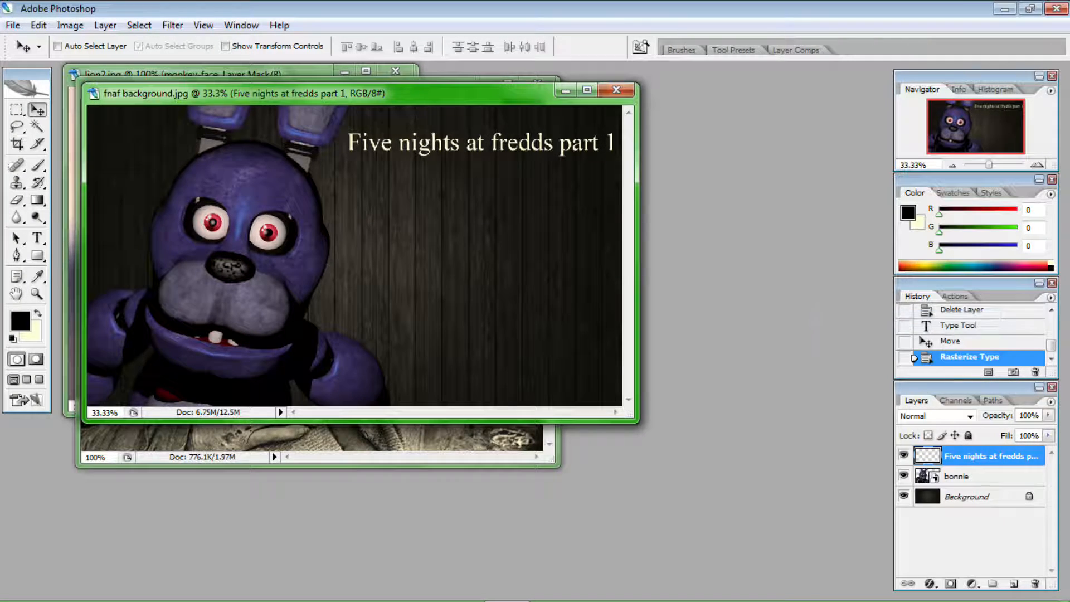
- Open the blending options of the rasterized title layer and enable a Drop Shadow
right_click(992, 456)
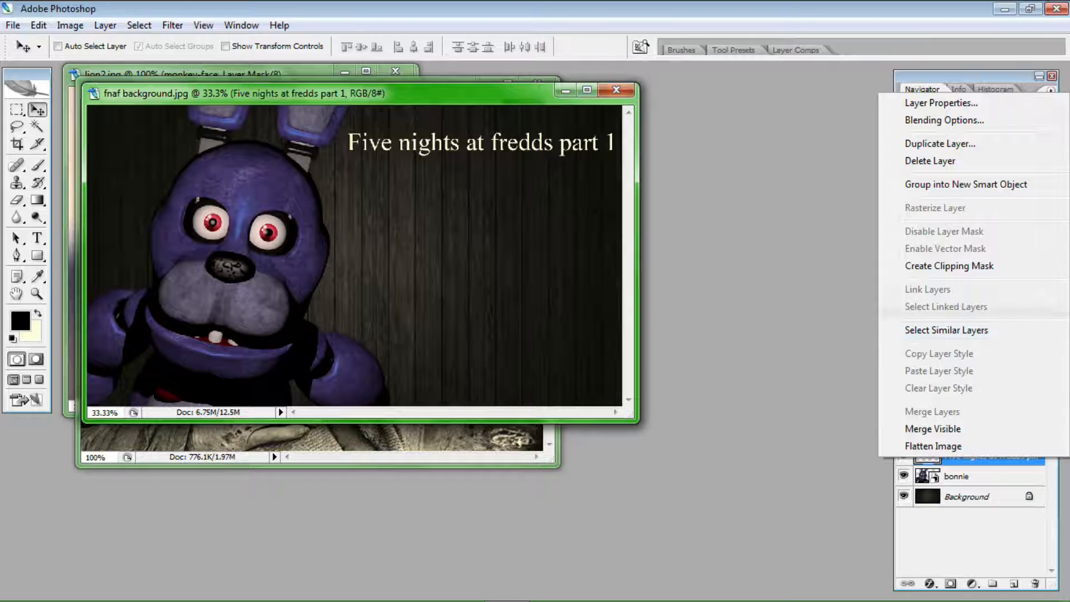
key("Escape")
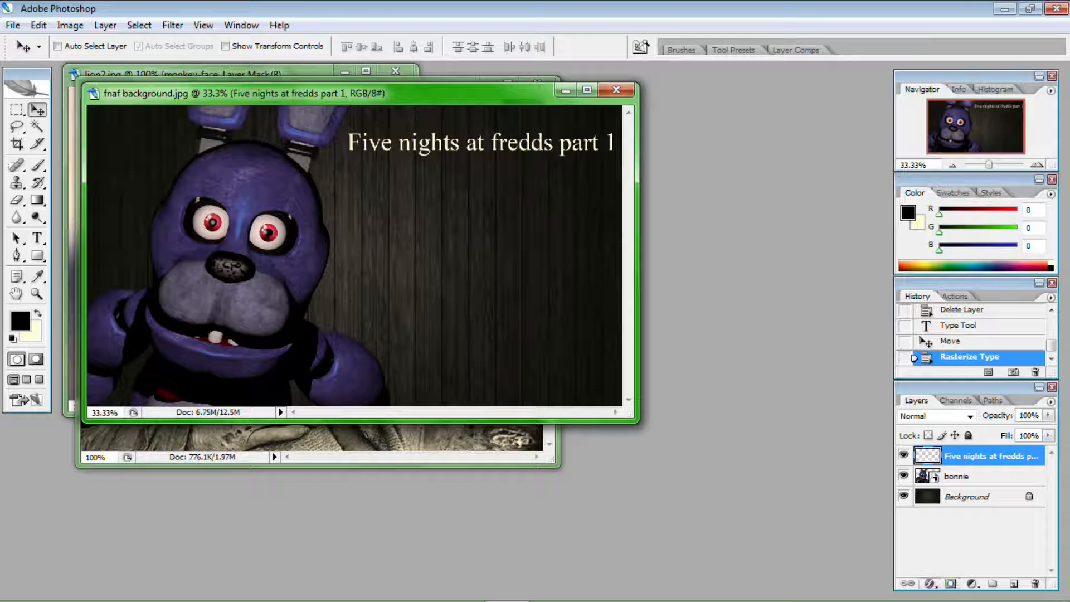
left_click(929, 582)
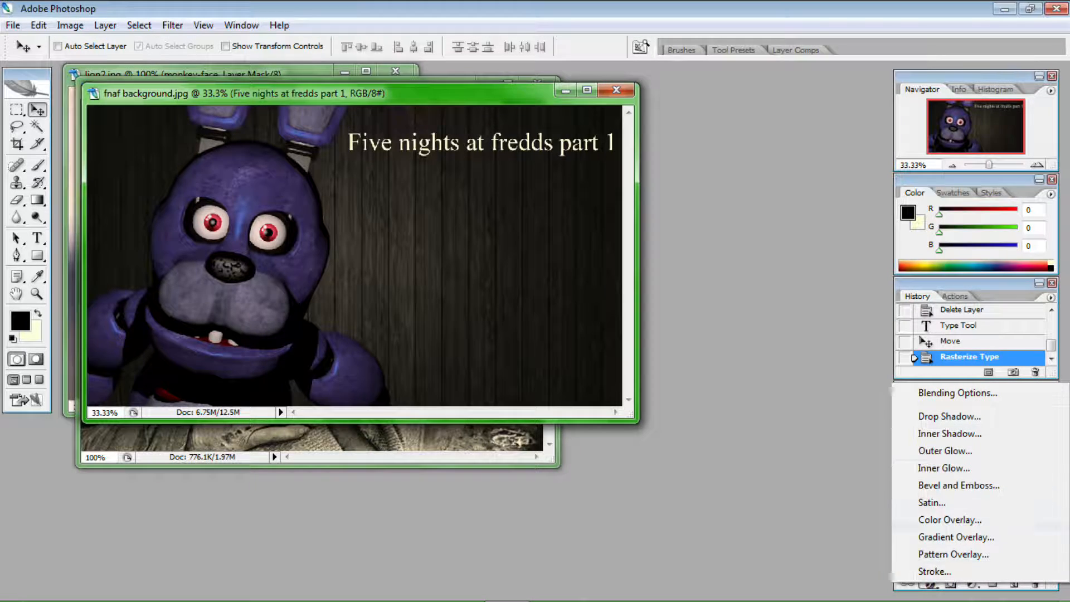
left_click(957, 392)
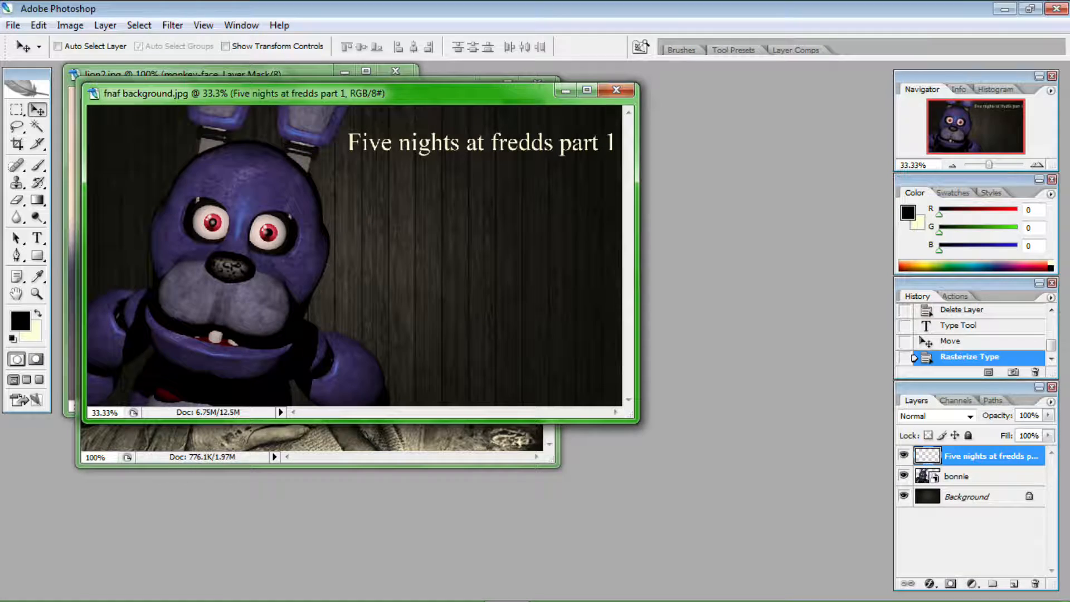
right_click(978, 462)
left_click(947, 122)
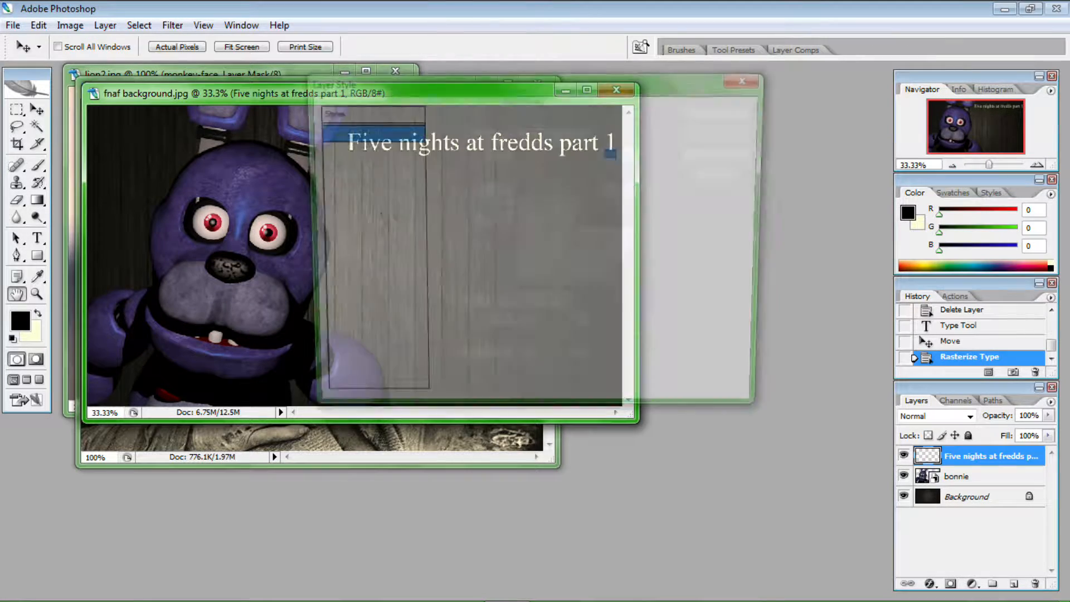
left_click_drag(502, 81, 554, 301)
left_click(372, 369)
left_click(373, 369)
left_click(373, 368)
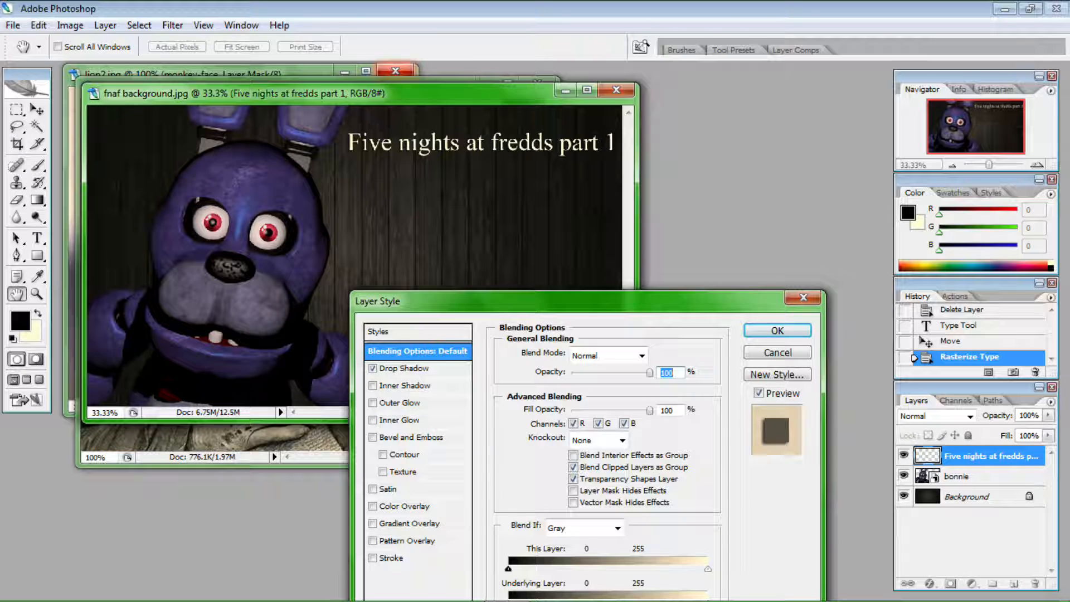
left_click_drag(635, 303, 678, 227)
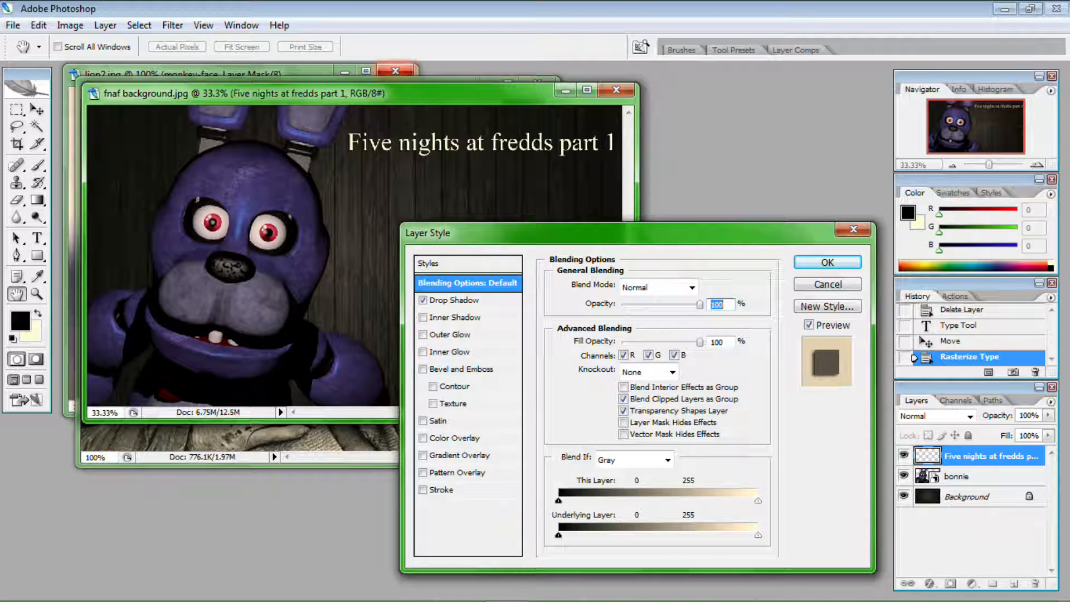
- Slightly raise the black Blend If point for the underlying layer and enable Inner Shadow on the title
left_click(422, 317)
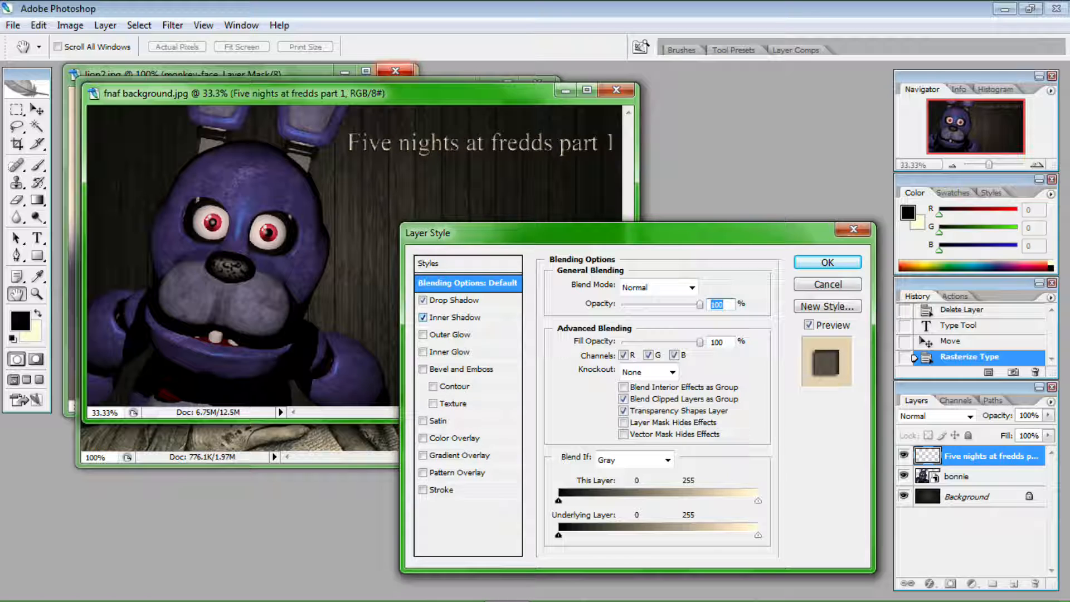
left_click(422, 317)
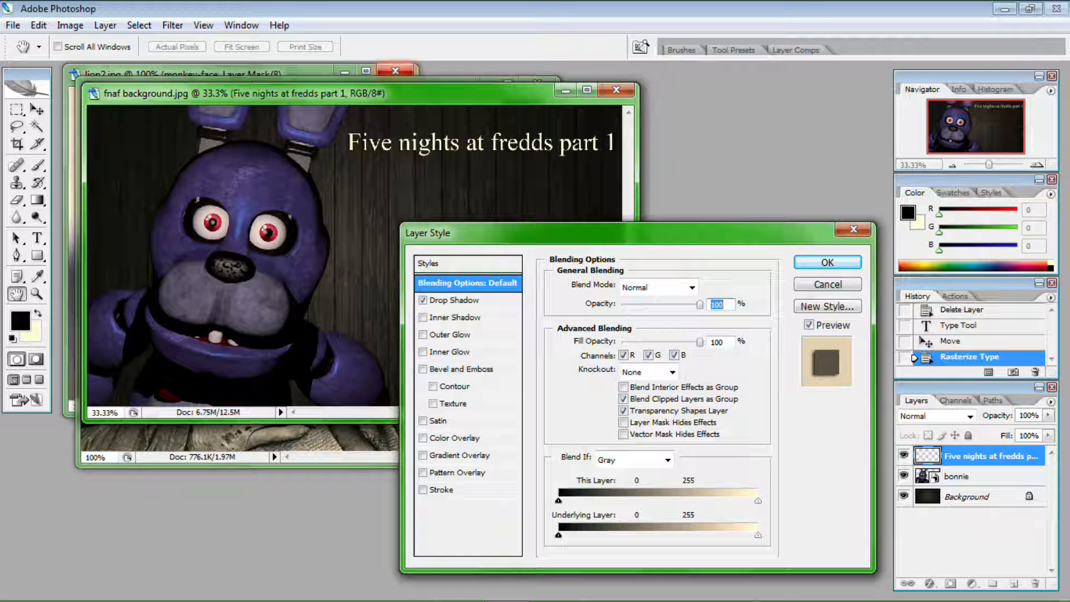
mouse_move(558, 534)
left_mouse_down()
mouse_move(613, 535)
mouse_move(565, 535)
left_mouse_up()
left_click(456, 317)
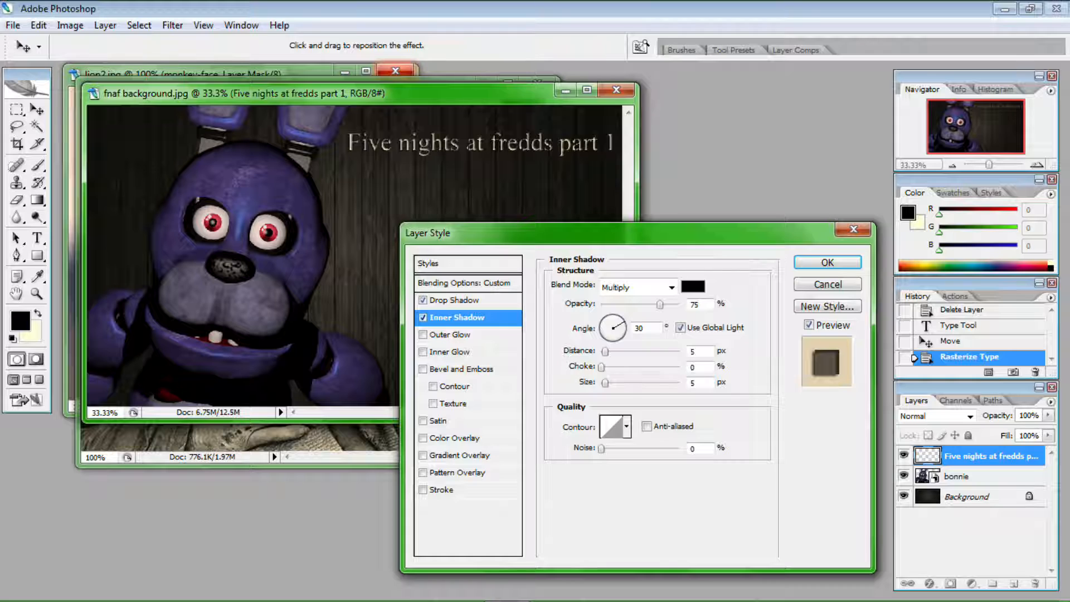
left_click(423, 317)
left_click(423, 317)
- Set the title's inner shadow color to red (ff0000), add an Outer Glow and apply the layer style
left_click(693, 286)
type("255")
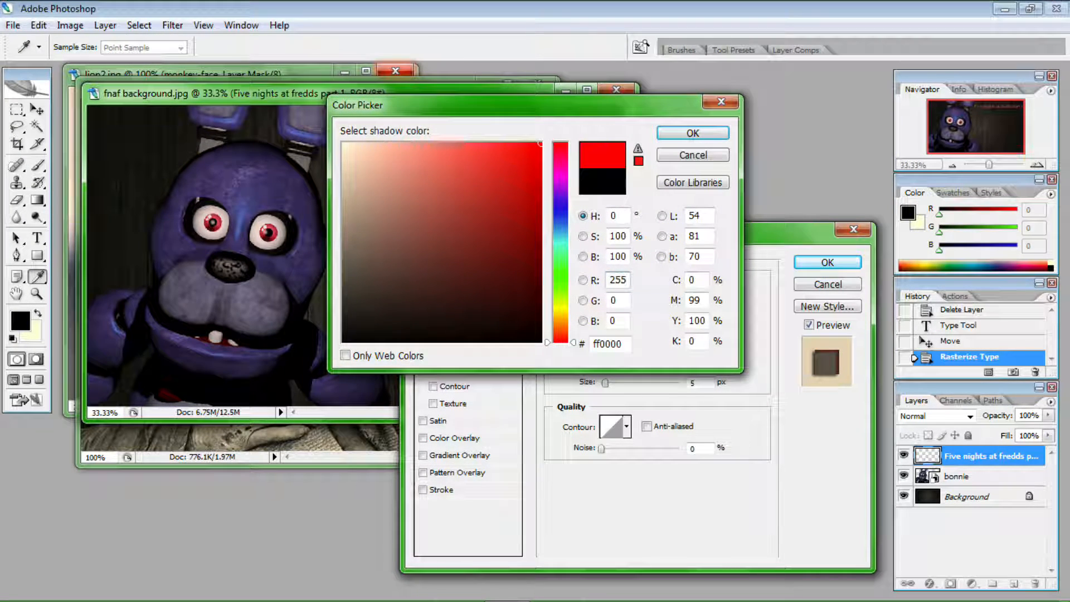
key("Return")
left_click(452, 334)
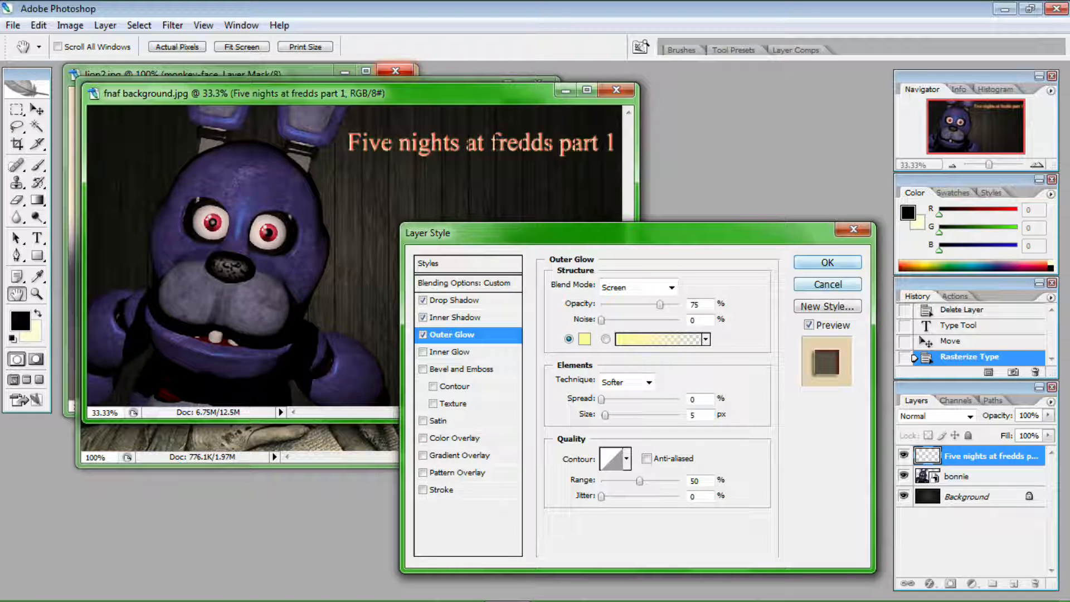
left_click(827, 262)
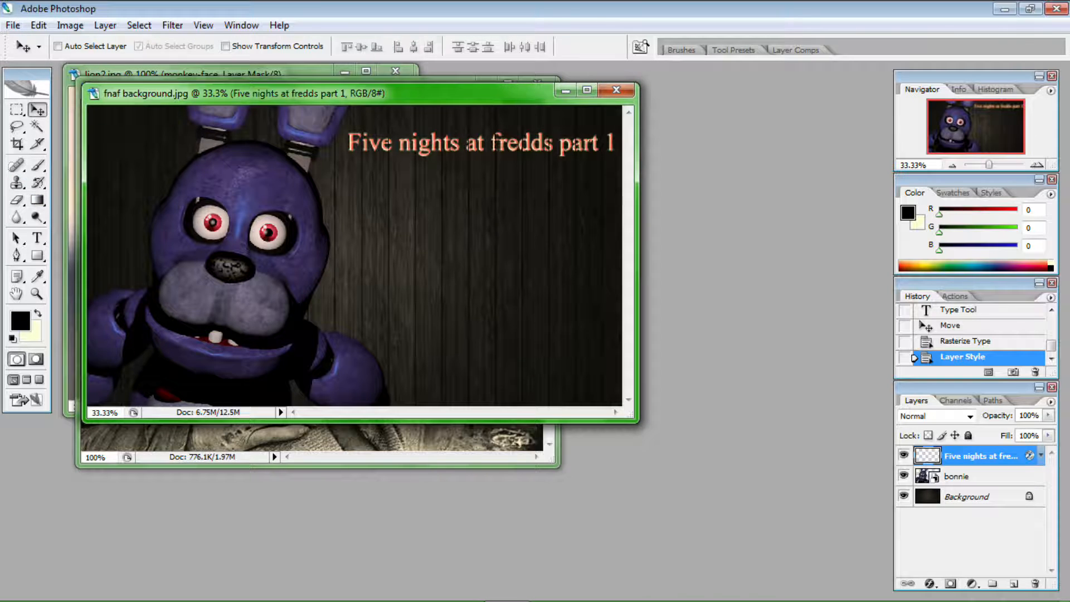
- Try an Outer Glow on the bonnie layer with Blend If kept on Gray
right_click(976, 474)
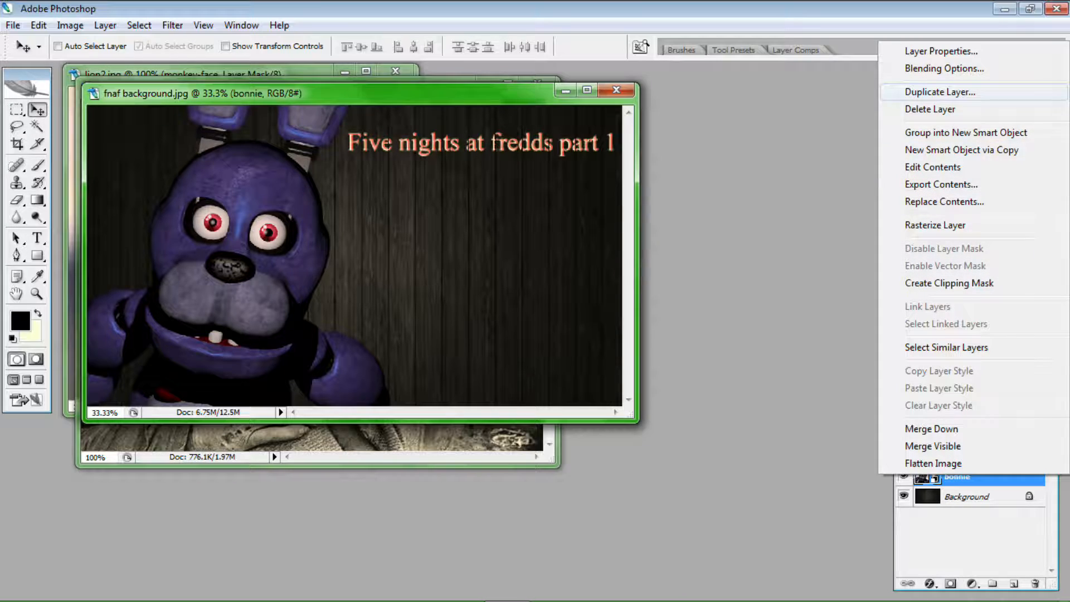
left_click(944, 68)
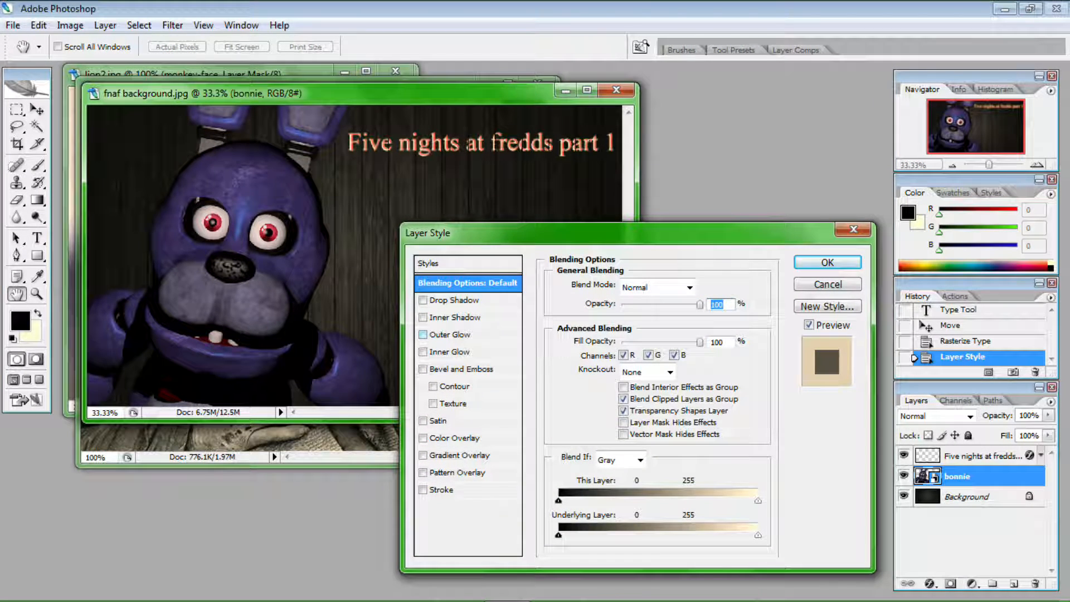
left_click(423, 335)
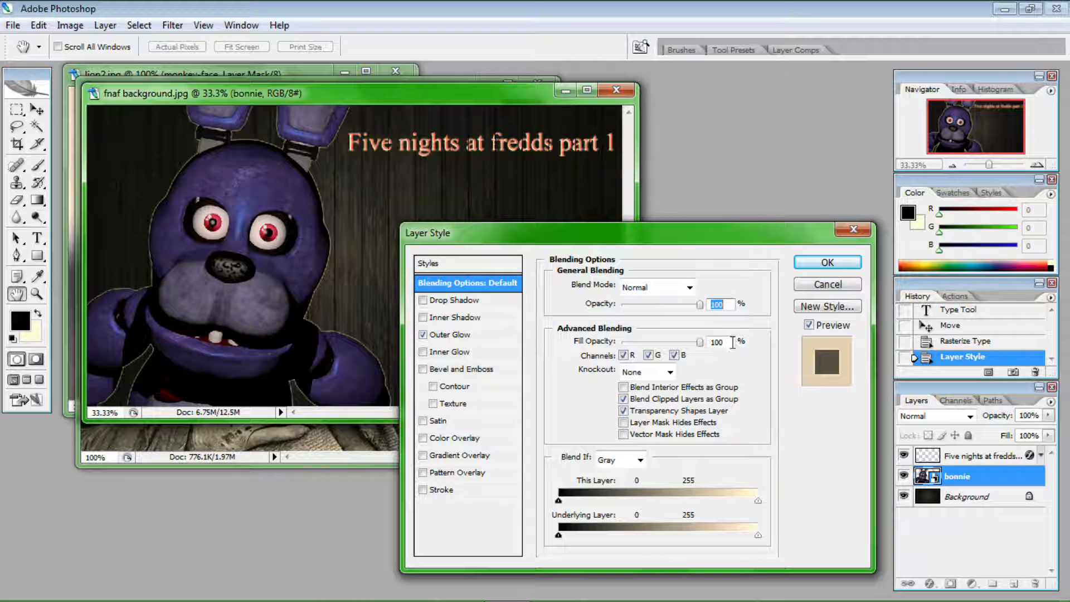
mouse_move(558, 500)
left_mouse_down()
mouse_move(669, 500)
mouse_move(558, 500)
left_mouse_up()
mouse_move(757, 534)
left_mouse_down()
mouse_move(573, 534)
mouse_move(758, 535)
left_mouse_up()
mouse_move(558, 500)
left_mouse_down()
mouse_move(687, 500)
mouse_move(558, 500)
left_mouse_up()
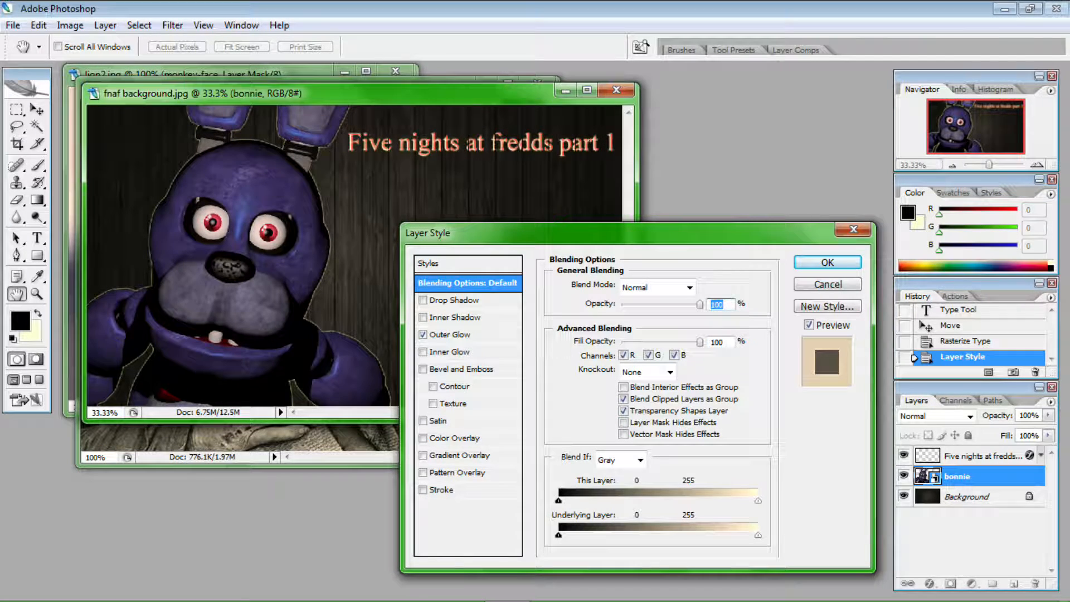
left_click(639, 460)
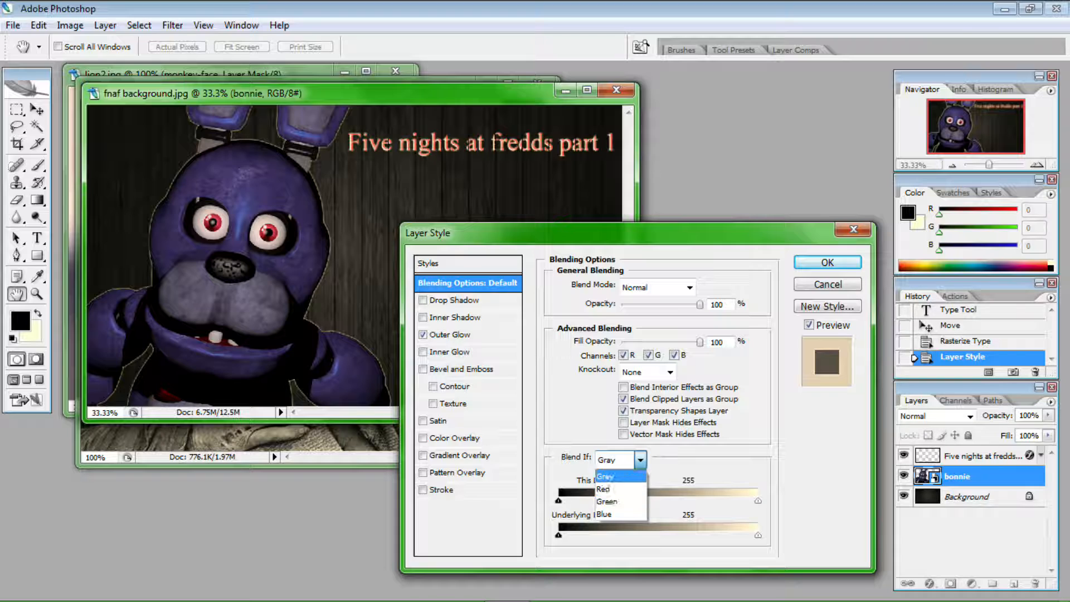
left_click(620, 477)
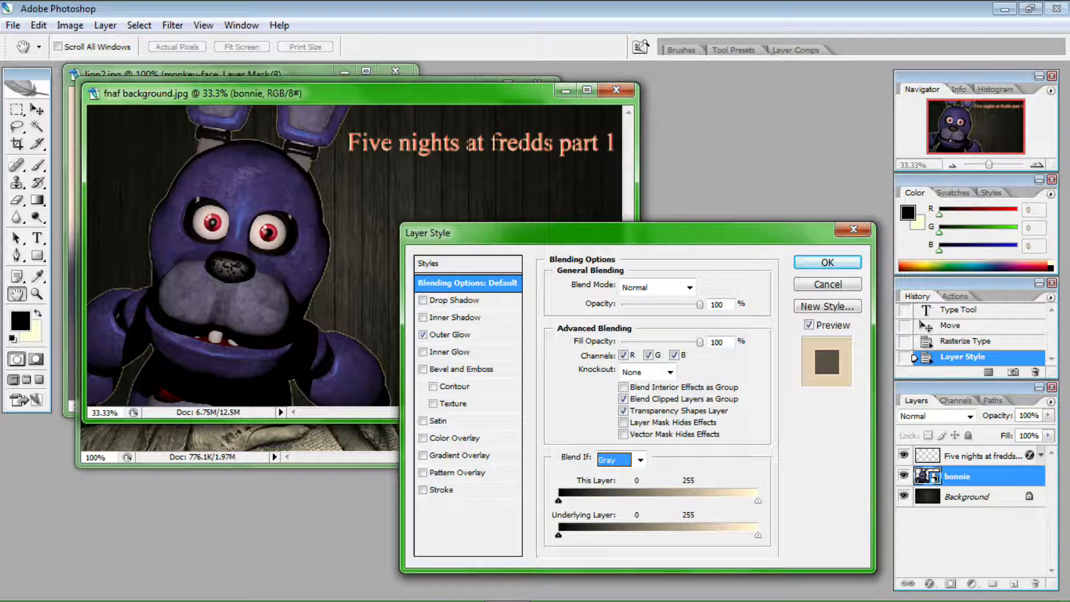
- Try a black Drop Shadow with an increased size on the bonnie layer
left_click(423, 300)
left_click(454, 300)
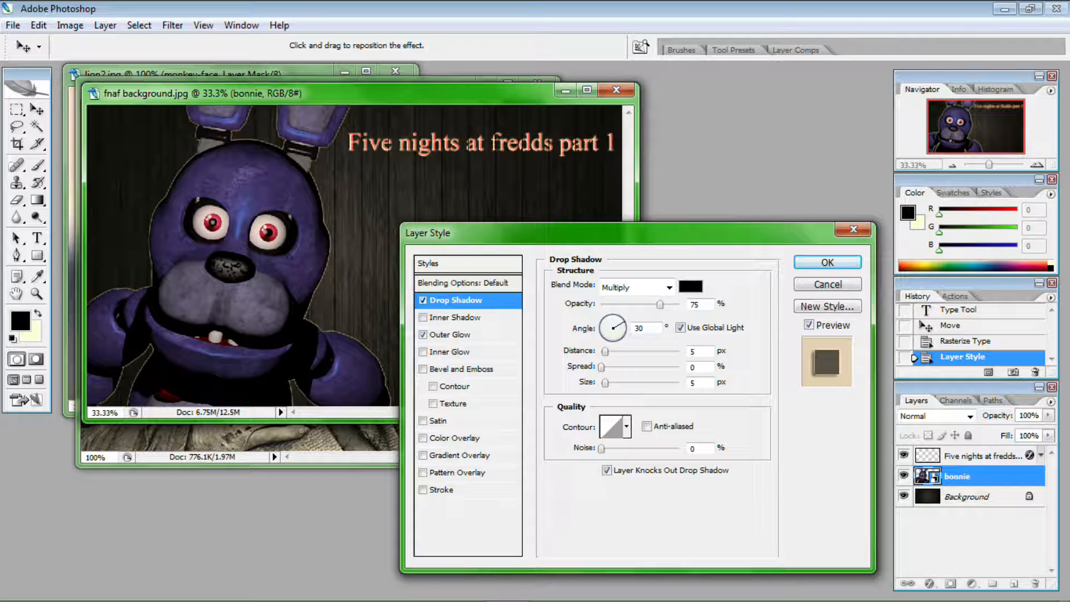
left_click(691, 286)
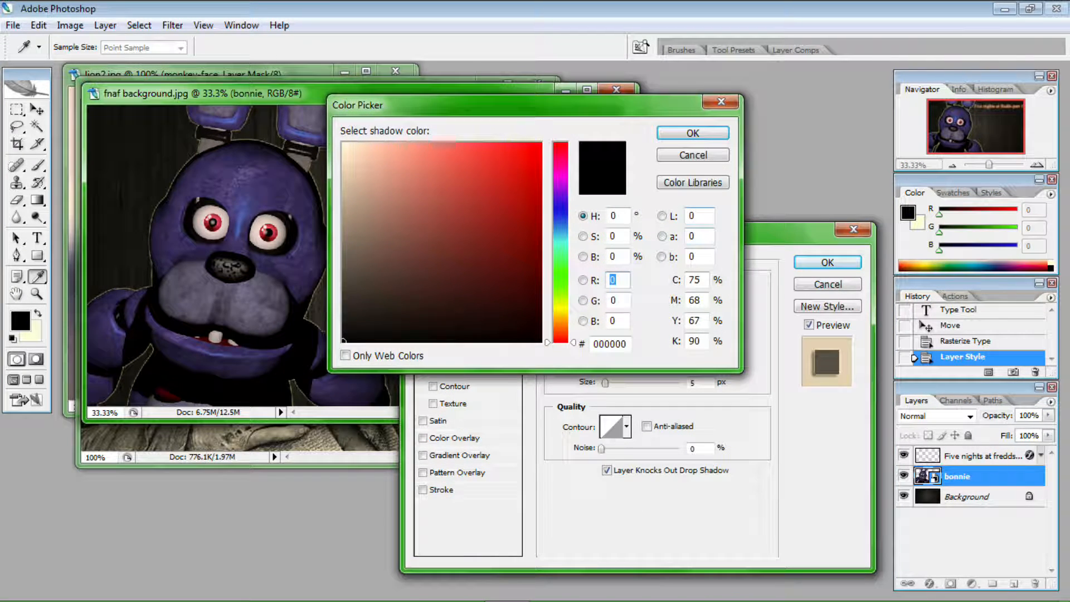
key("Return")
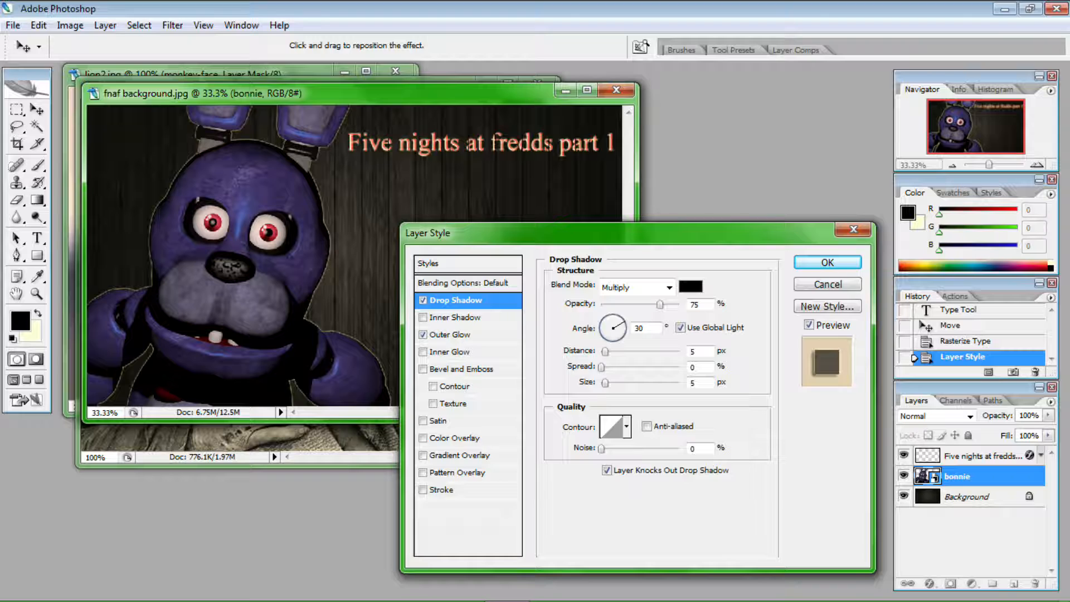
left_click_drag(605, 383, 629, 383)
- Try a white (ffffff) Outer Glow in Screen mode, 62 px in size, around Bonnie
left_click(452, 334)
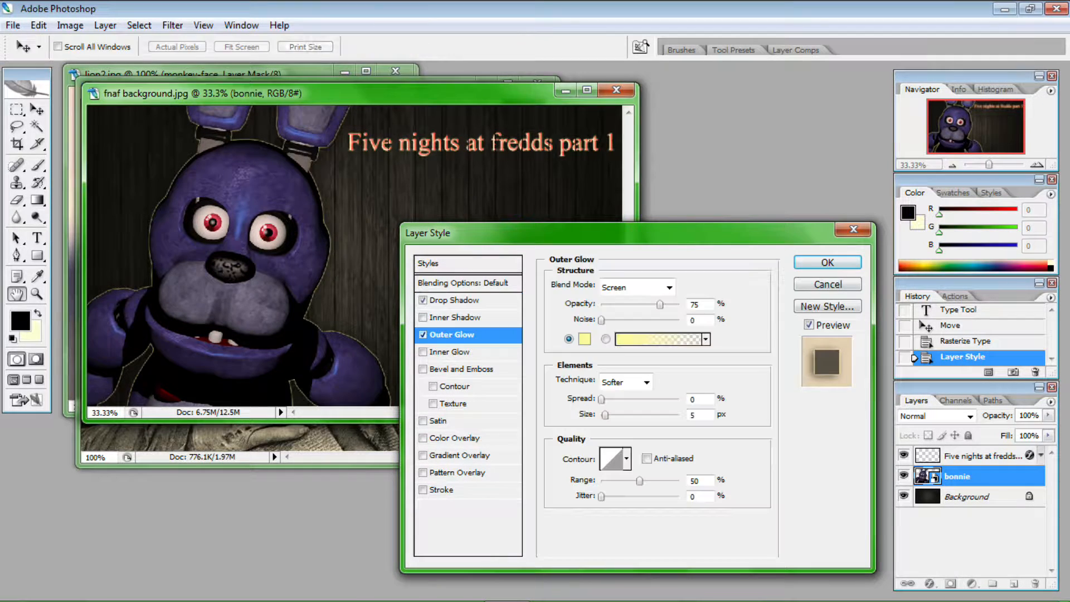
left_click(635, 287)
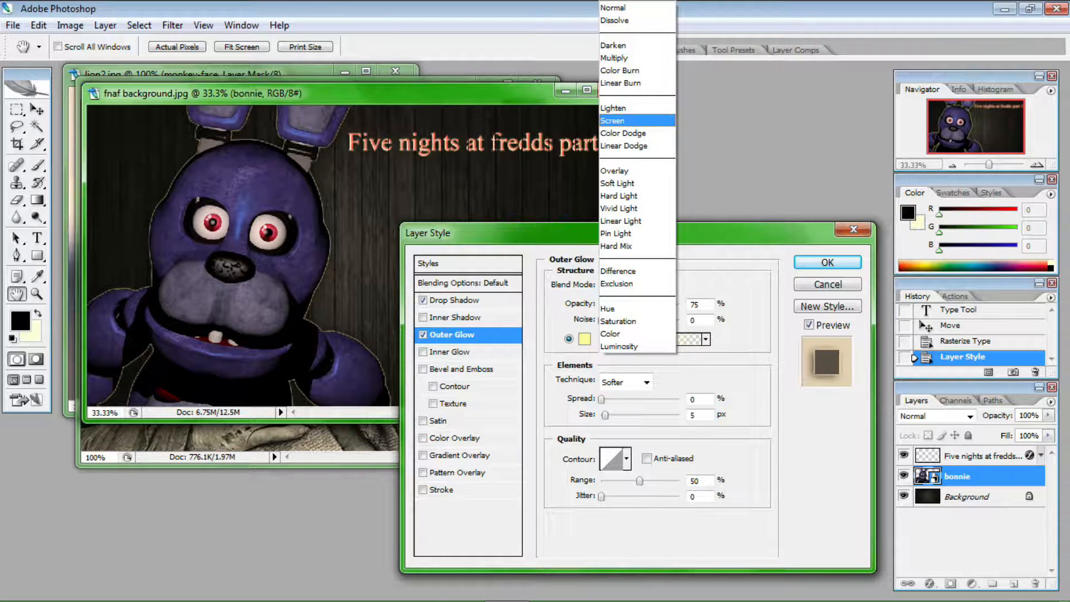
left_click(613, 121)
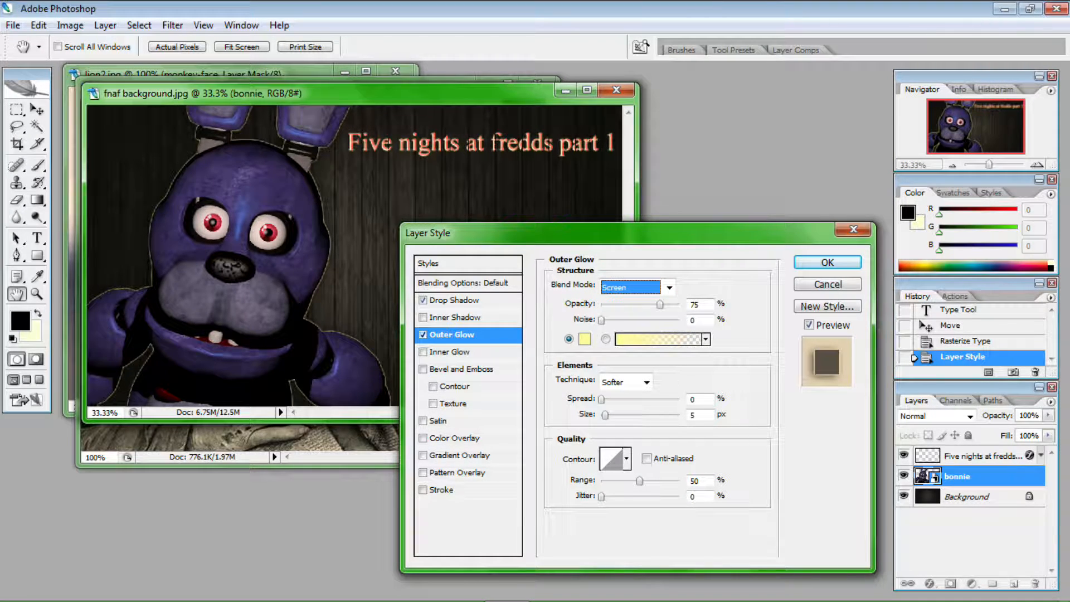
left_click(423, 334)
left_click(423, 334)
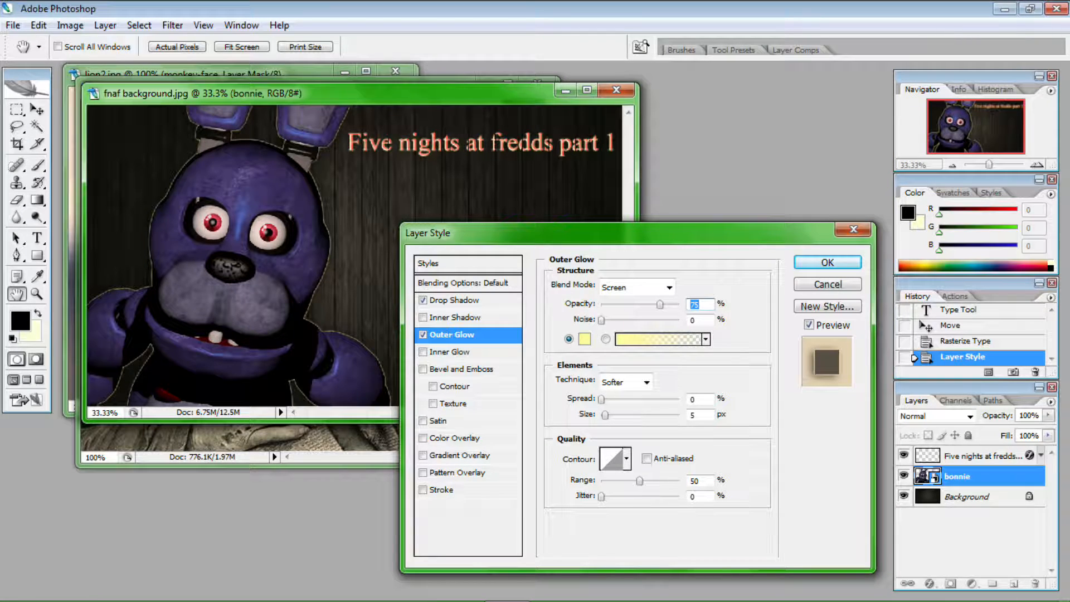
left_click(584, 339)
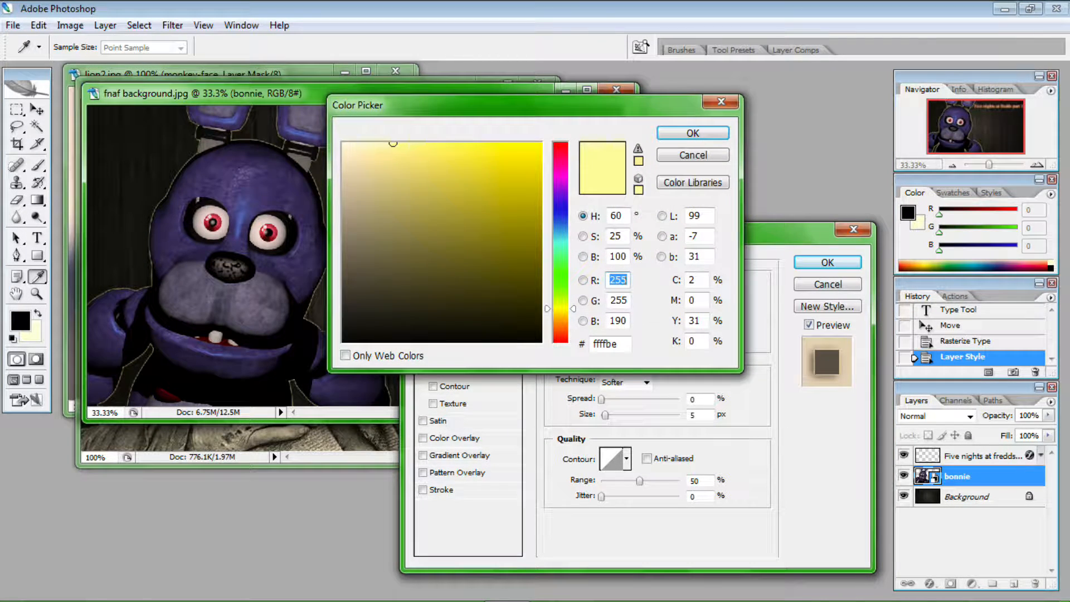
left_click(540, 341)
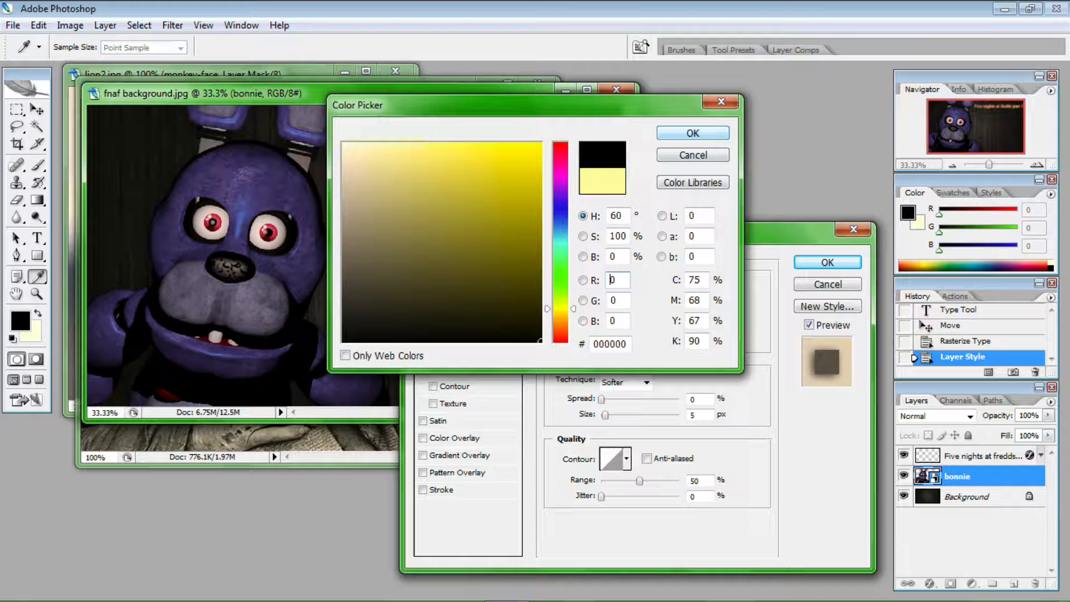
left_click(343, 144)
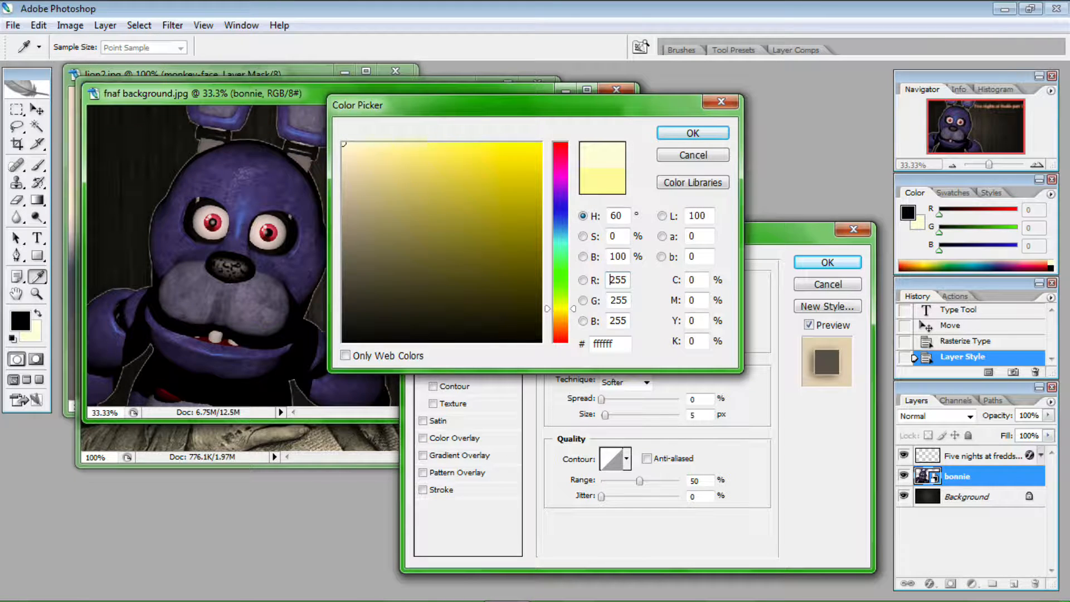
left_click(692, 133)
left_click_drag(605, 415, 623, 414)
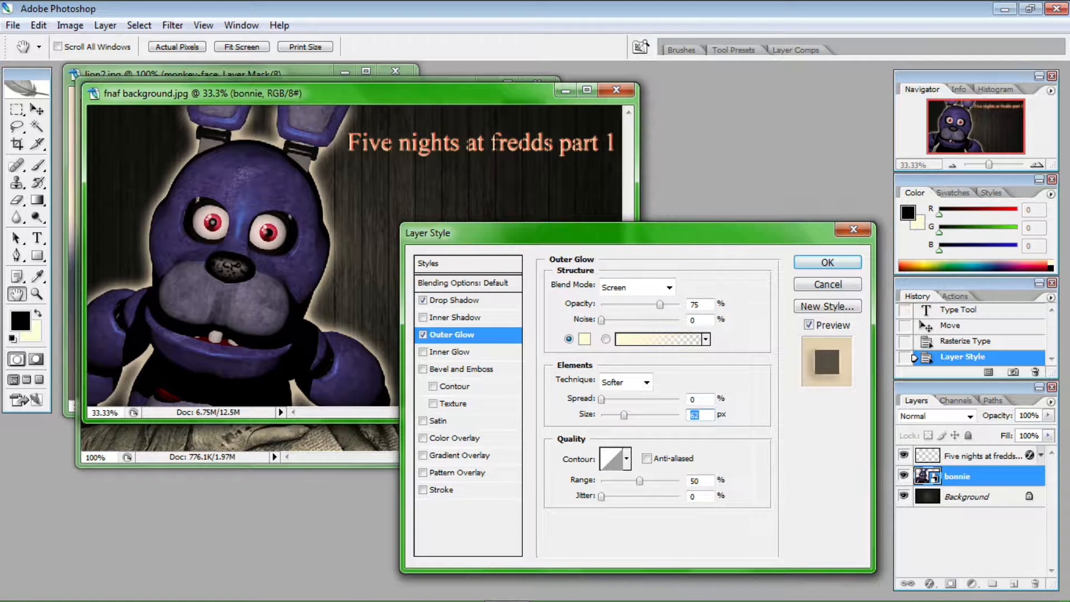
- Try the web-only colors for Bonnie's outer glow and discard the bonnie layer's style changes
left_click(584, 339)
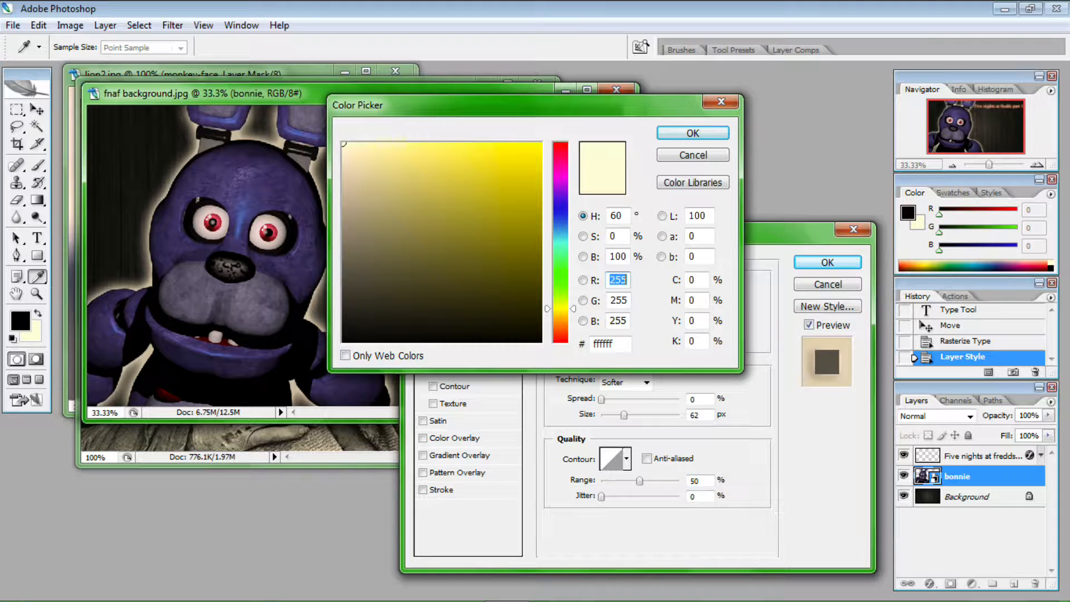
left_click(345, 355)
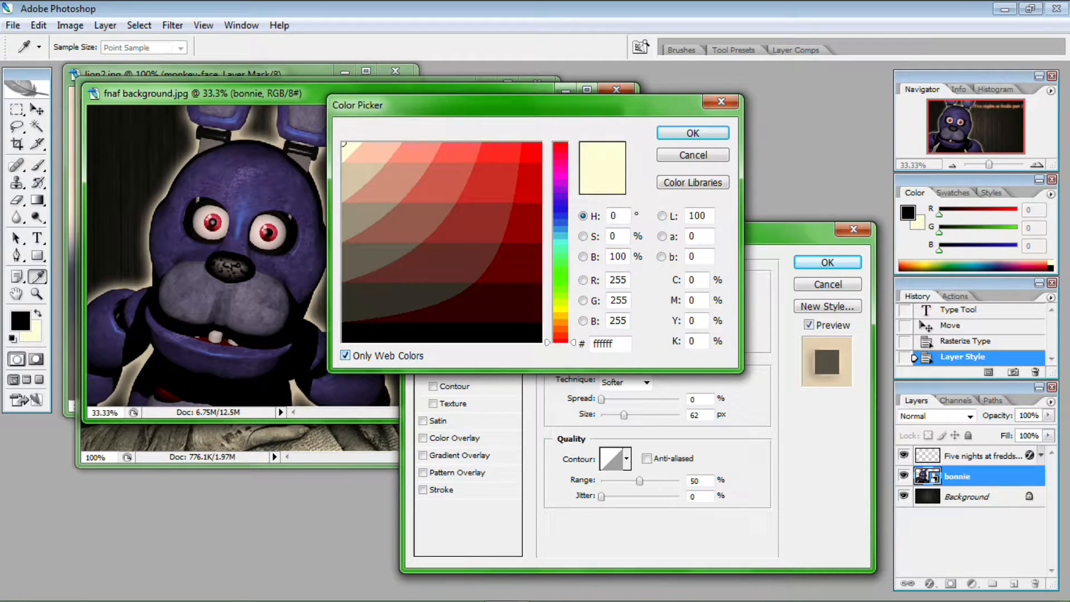
double_click(618, 280)
left_click(344, 355)
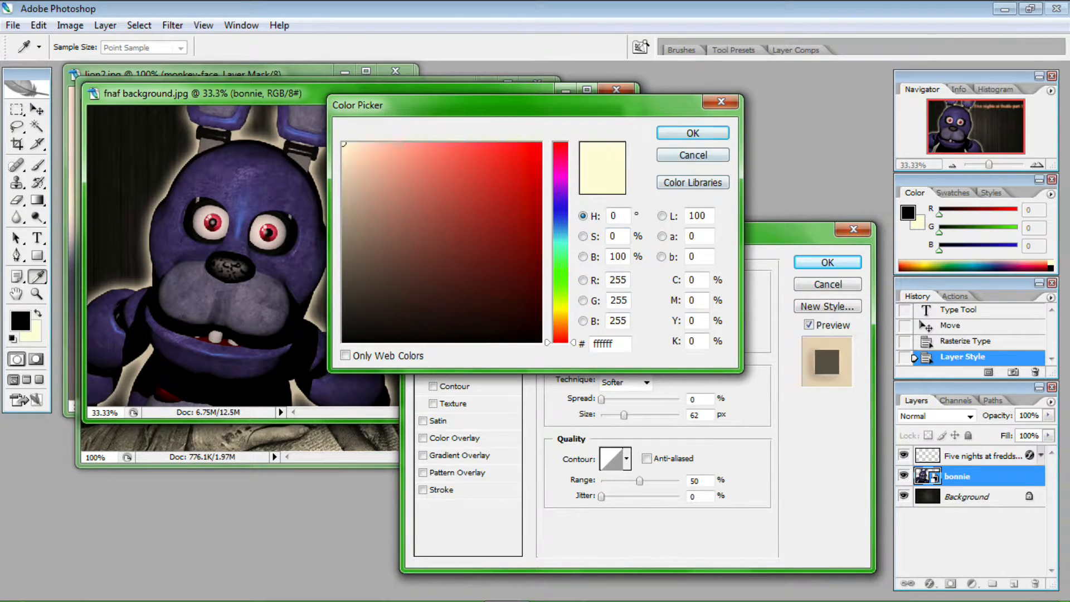
left_click(693, 132)
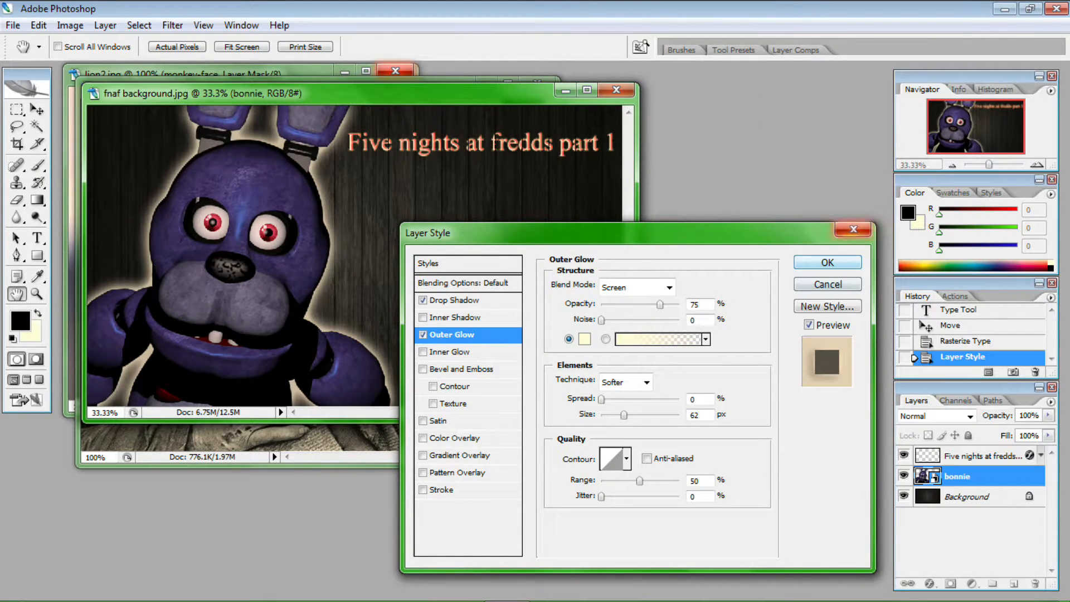
left_click(852, 229)
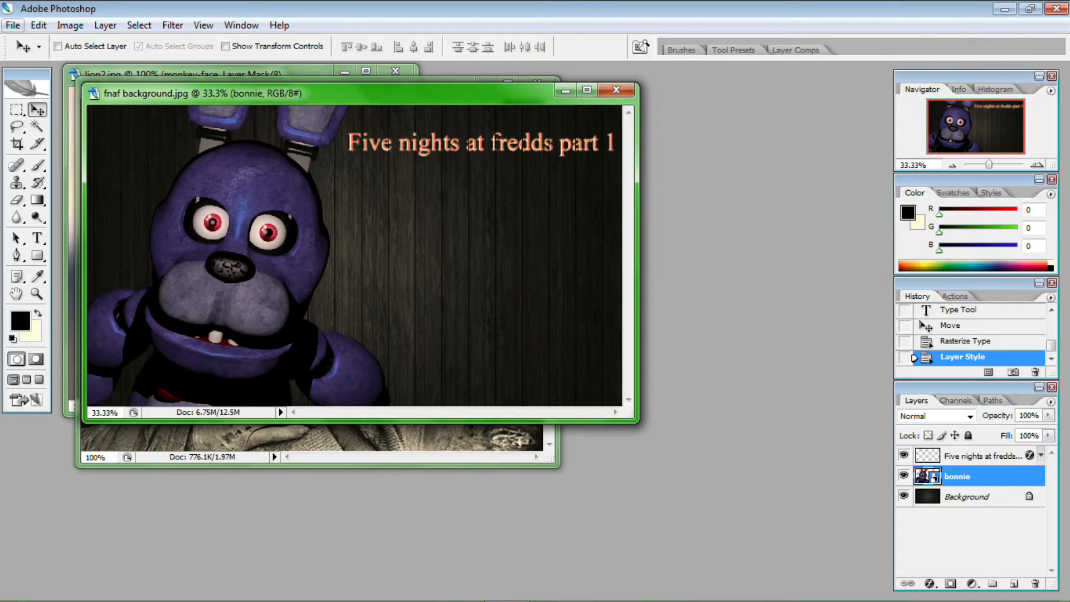